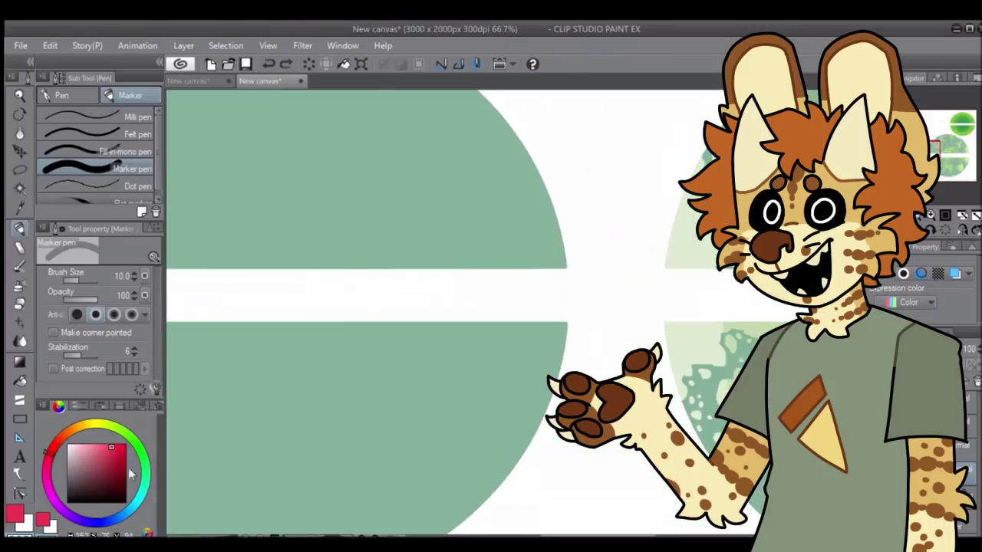
- Erase irregular coastlines and small islets into the left globe's eastern rim, above and below the equator gap, using the transparent Marker pen
mouse_move(538, 174)
mouse_down()
mouse_move(541, 214)
mouse_move(497, 265)
mouse_move(560, 268)
mouse_up()
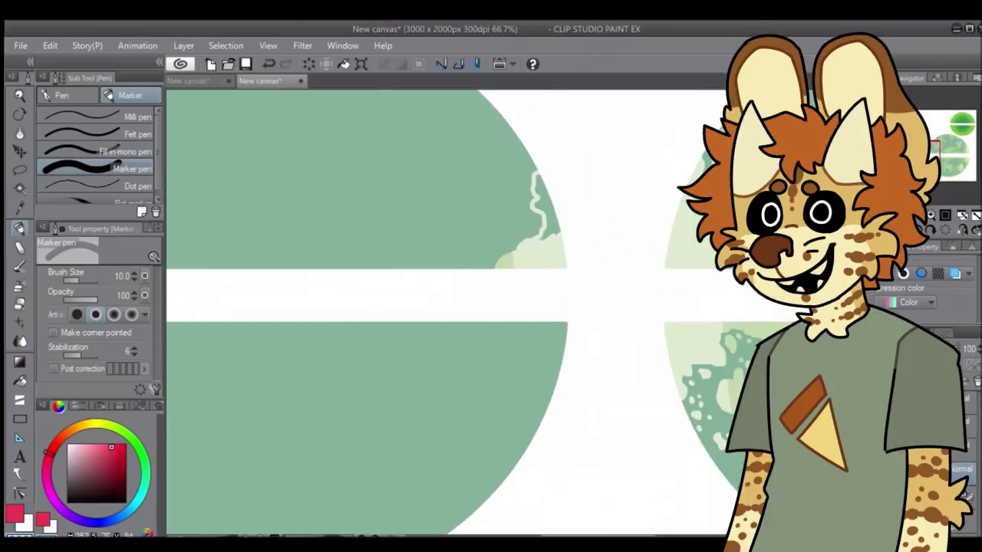
scroll(506, 312, up, 1)
mouse_move(549, 107)
mouse_down()
mouse_move(580, 179)
mouse_move(567, 202)
mouse_move(529, 162)
mouse_move(499, 201)
mouse_move(361, 299)
mouse_up()
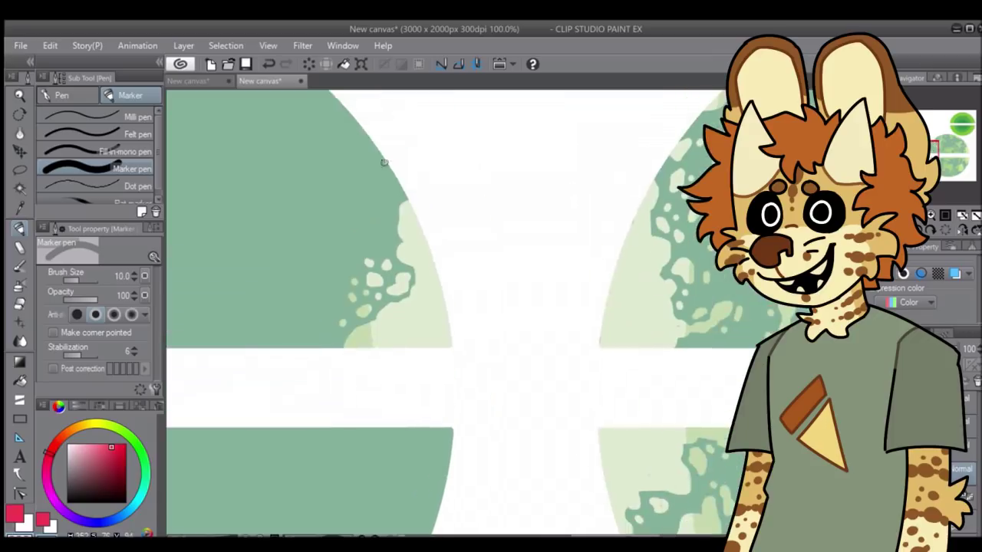
mouse_move(388, 164)
mouse_down()
mouse_move(370, 193)
mouse_move(403, 187)
mouse_move(384, 217)
mouse_up()
scroll(390, 366, down, 3)
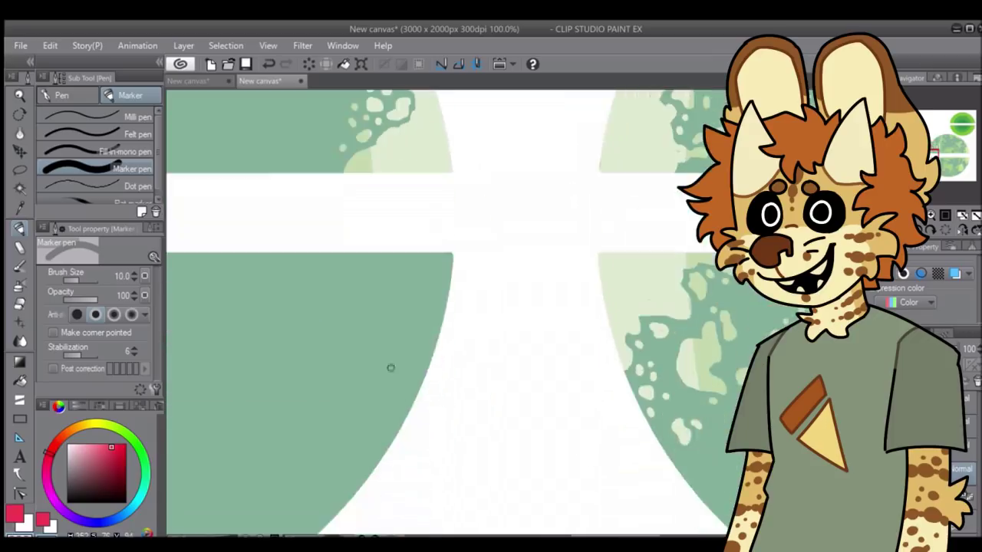
mouse_move(390, 366)
mouse_down()
mouse_move(427, 325)
mouse_move(383, 283)
mouse_move(449, 280)
mouse_move(415, 301)
mouse_move(401, 326)
mouse_move(392, 311)
mouse_move(408, 358)
mouse_move(394, 397)
mouse_up()
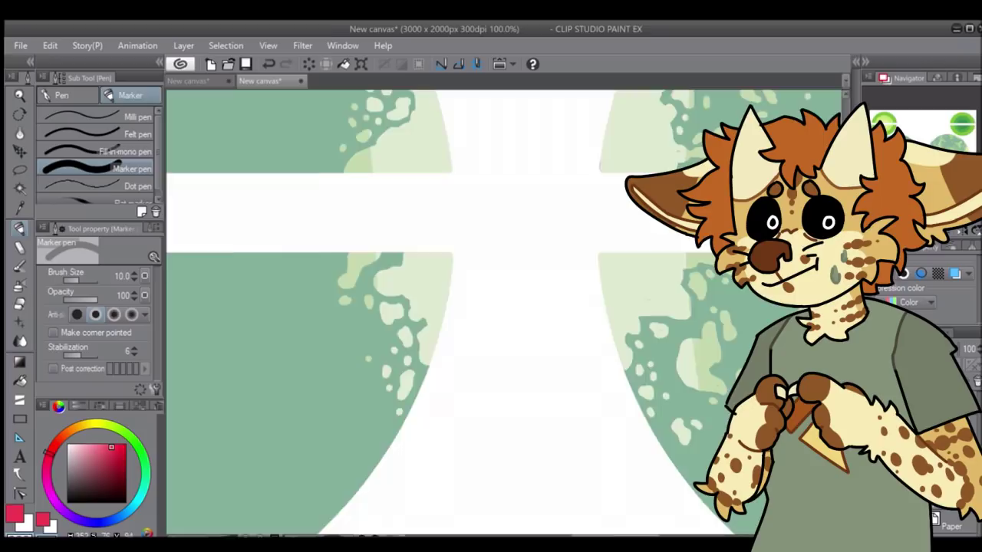
- Erase a landmass with a tapering peninsula into the north-eastern rim of the left globe's upper hemisphere
scroll(325, 268, down, 4)
scroll(325, 269, up, 3)
mouse_move(325, 269)
mouse_down()
mouse_move(349, 222)
mouse_move(383, 269)
mouse_move(345, 230)
mouse_move(382, 261)
mouse_up()
scroll(384, 283, up, 1)
drag(356, 313, 383, 283)
drag(369, 230, 399, 215)
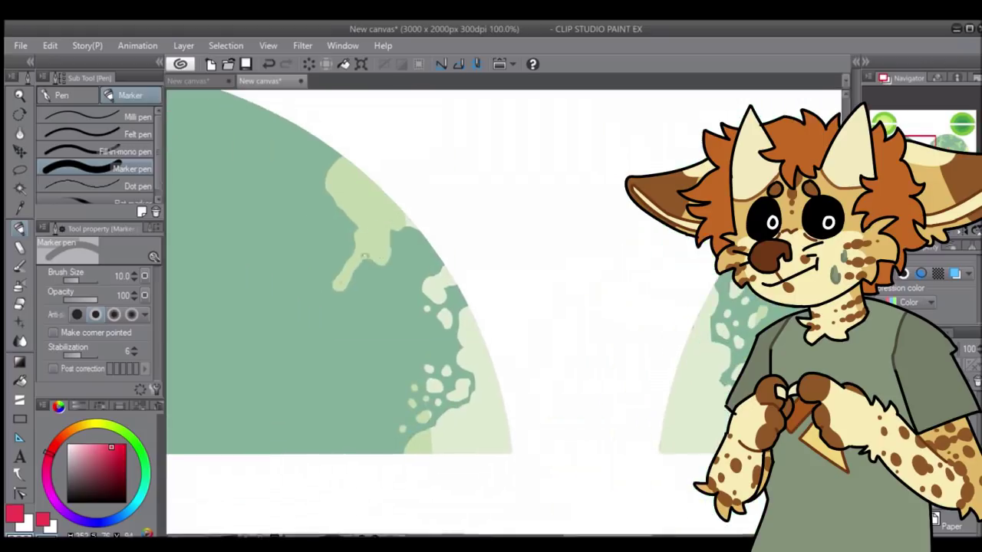
- Trail a chain of elongated islands and dots down the western side of the north-eastern landmass towards the equator
mouse_move(314, 199)
mouse_down()
mouse_move(322, 283)
mouse_move(315, 262)
mouse_move(310, 322)
mouse_up()
mouse_move(302, 269)
mouse_down()
mouse_move(297, 223)
mouse_move(312, 172)
mouse_up()
click(309, 353)
drag(280, 388, 260, 413)
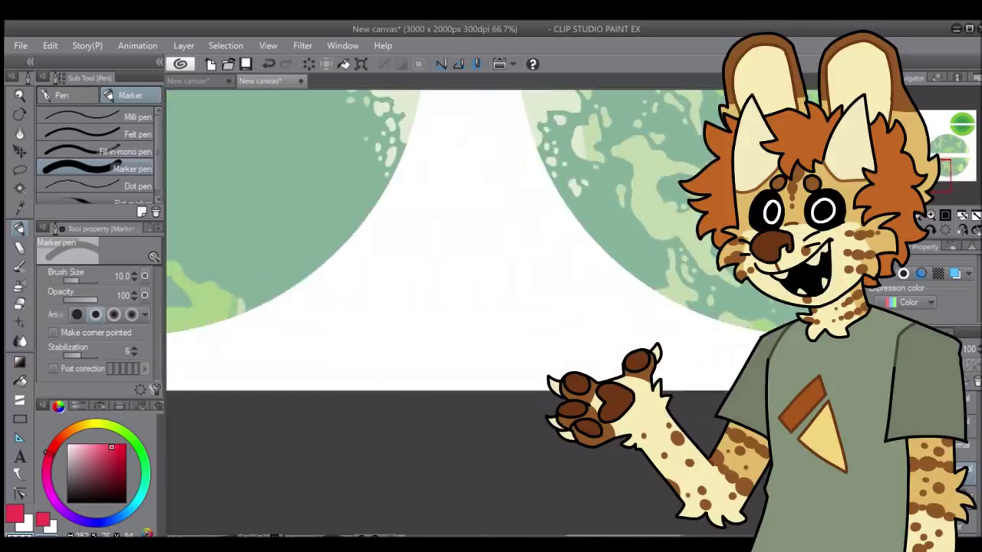
- Add land along the lower hemisphere's south-eastern rim and outline a coastline across the upper hemisphere's north-western rim
mouse_move(329, 307)
mouse_down()
mouse_move(334, 270)
mouse_move(320, 287)
mouse_up()
drag(367, 249, 372, 276)
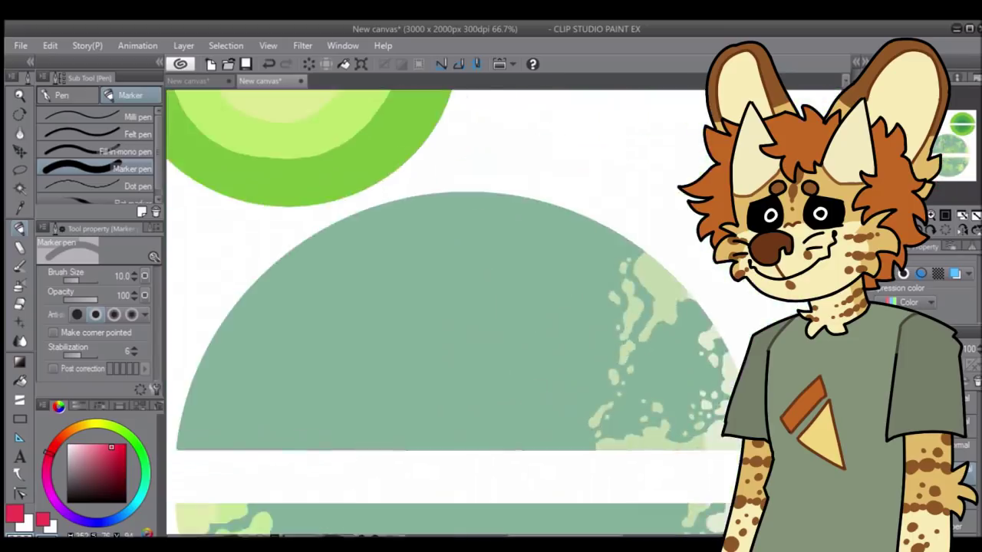
drag(346, 219, 517, 189)
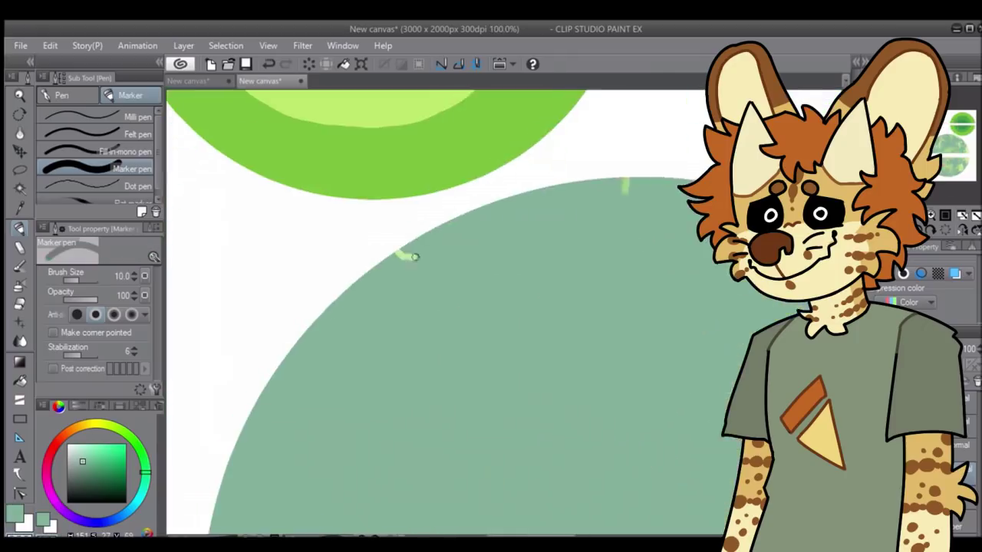
mouse_move(399, 254)
mouse_down()
mouse_move(602, 230)
mouse_move(625, 192)
mouse_up()
mouse_move(399, 253)
mouse_down()
mouse_move(427, 230)
mouse_move(529, 207)
mouse_move(563, 230)
mouse_move(560, 246)
mouse_move(537, 196)
mouse_move(549, 268)
mouse_move(612, 194)
mouse_up()
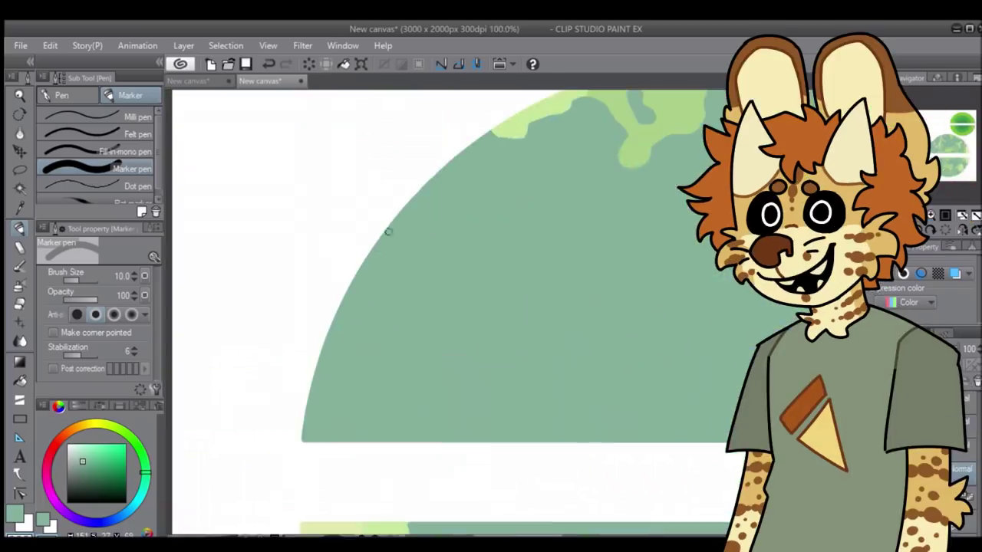
- Reveal a large landmass on the upper hemisphere's western rim and extend its bumpy coastline eastward along the equator
mouse_move(388, 232)
mouse_down()
mouse_move(477, 410)
mouse_move(595, 442)
mouse_up()
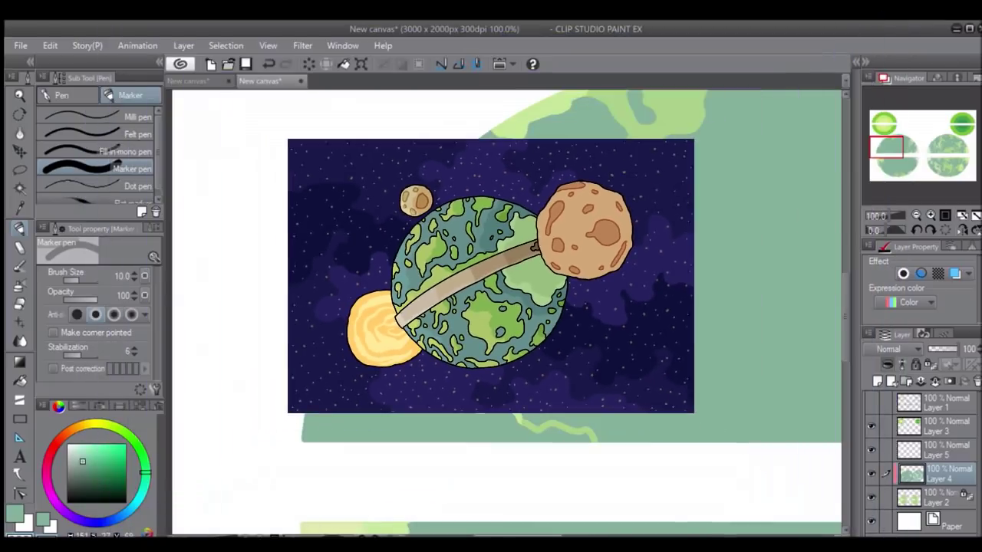
drag(329, 417, 306, 441)
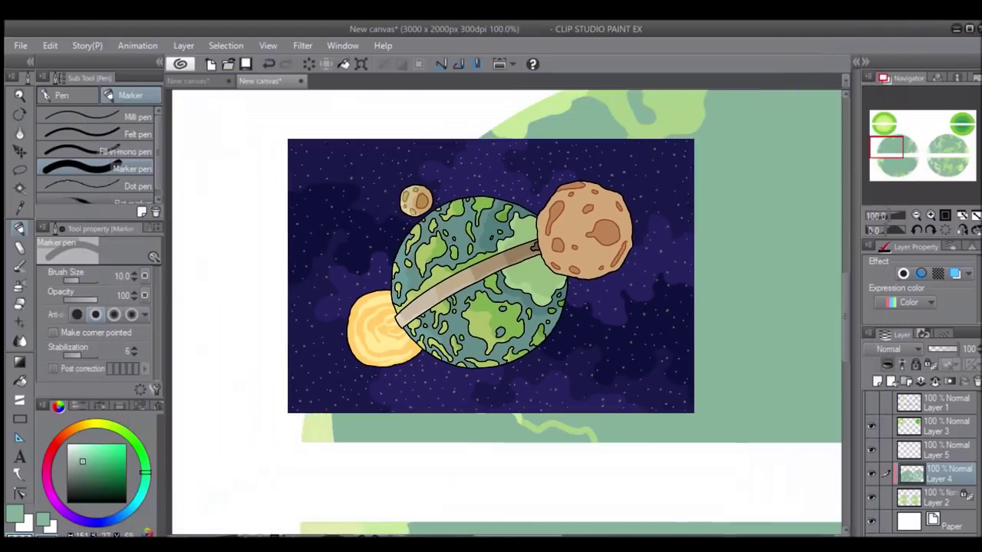
mouse_move(334, 439)
mouse_down()
mouse_move(369, 416)
mouse_move(426, 418)
mouse_move(353, 429)
mouse_move(460, 418)
mouse_move(553, 435)
mouse_up()
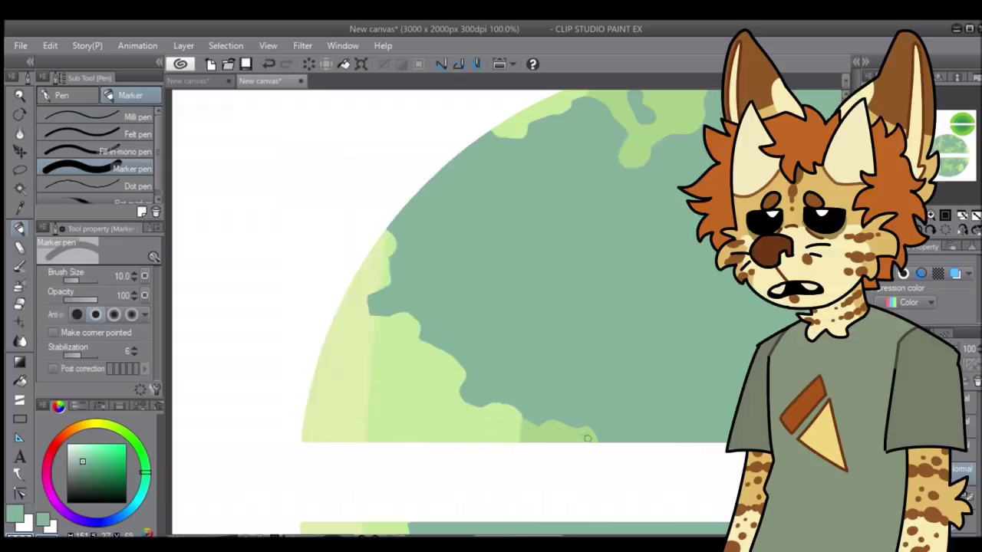
key(ctrl+minus)
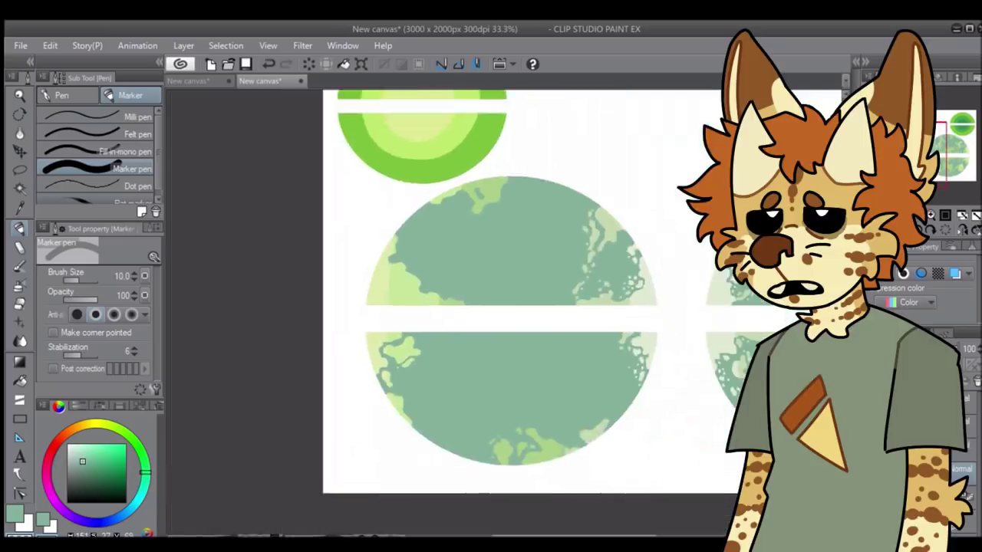
scroll(715, 305, up, 3)
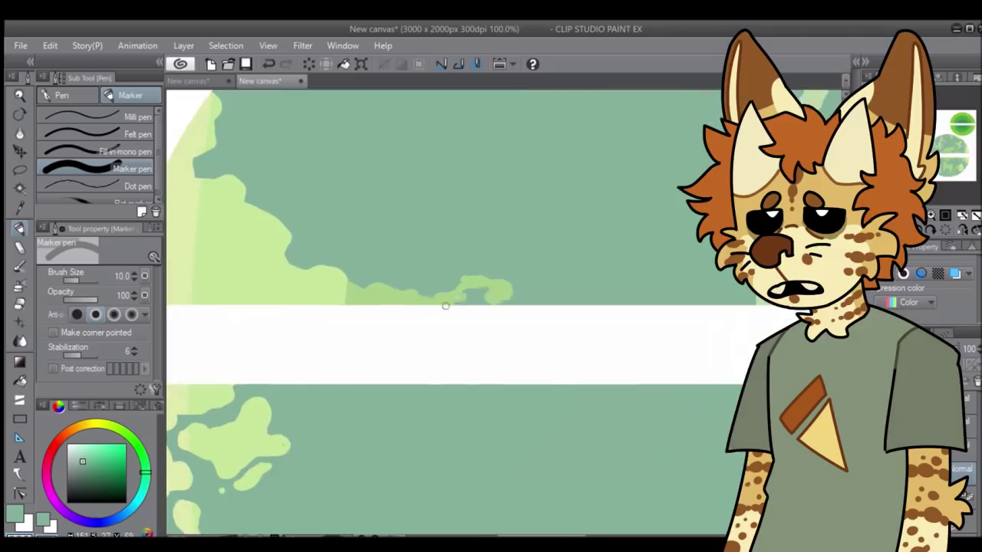
mouse_move(510, 296)
mouse_down()
mouse_move(611, 255)
mouse_move(721, 301)
mouse_move(648, 296)
mouse_move(605, 248)
mouse_move(537, 295)
mouse_move(605, 295)
mouse_move(629, 272)
mouse_up()
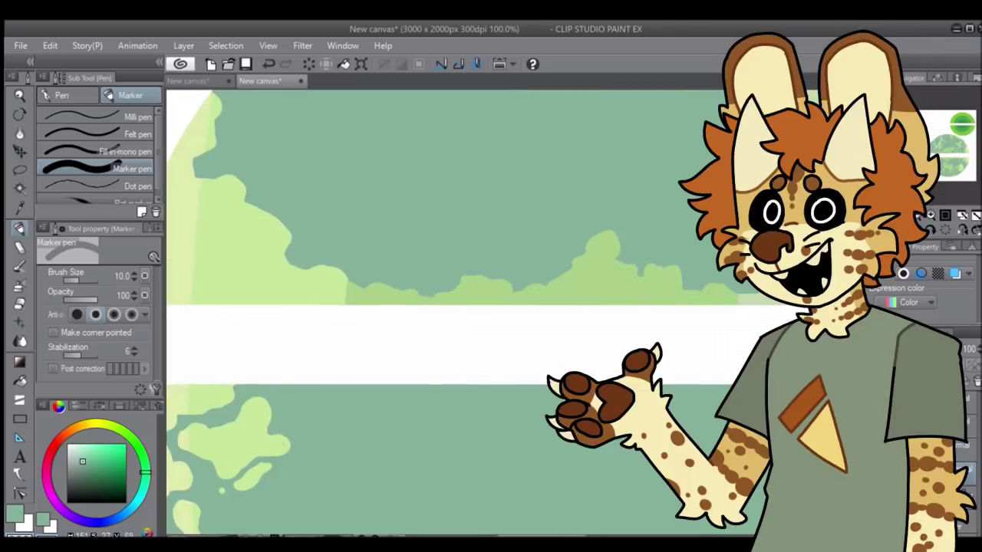
- Erase an irregular continent above the central equator coast and surround it with small elongated islands and dots
mouse_move(535, 247)
mouse_down()
mouse_move(486, 297)
mouse_move(553, 306)
mouse_move(508, 279)
mouse_move(537, 310)
mouse_move(469, 338)
mouse_move(469, 368)
mouse_move(526, 229)
mouse_move(521, 195)
mouse_up()
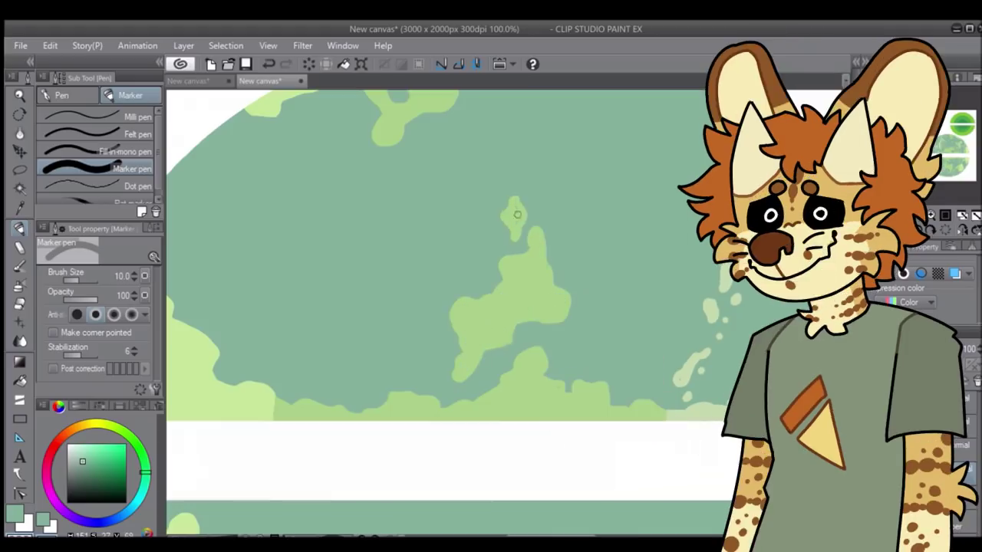
click(516, 178)
drag(568, 259, 574, 271)
mouse_move(590, 307)
mouse_down()
mouse_move(594, 353)
mouse_move(565, 333)
mouse_move(583, 368)
mouse_move(620, 304)
mouse_move(617, 244)
mouse_up()
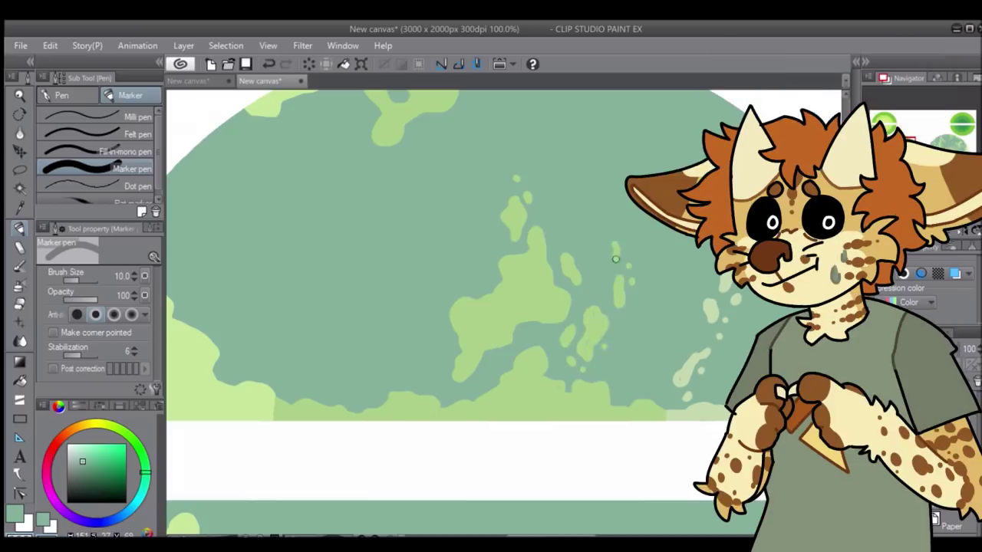
mouse_move(434, 330)
mouse_down()
mouse_move(428, 370)
mouse_move(433, 326)
mouse_up()
- Add a peninsula and islets beside the western landmass, plus a thin island chain following the north-western rim
scroll(453, 284, down, 3)
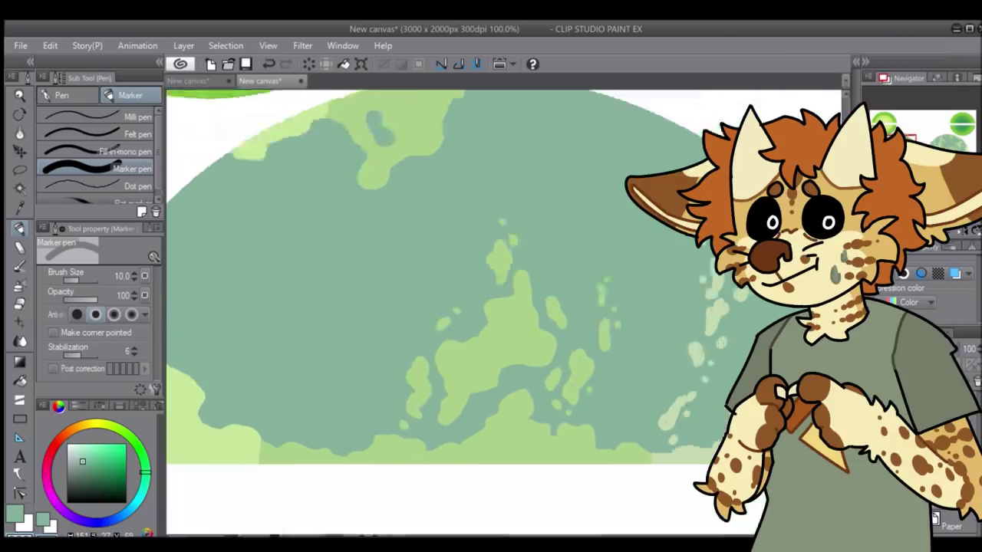
scroll(230, 322, up, 3)
mouse_move(391, 286)
mouse_down()
mouse_move(418, 285)
mouse_move(455, 306)
mouse_up()
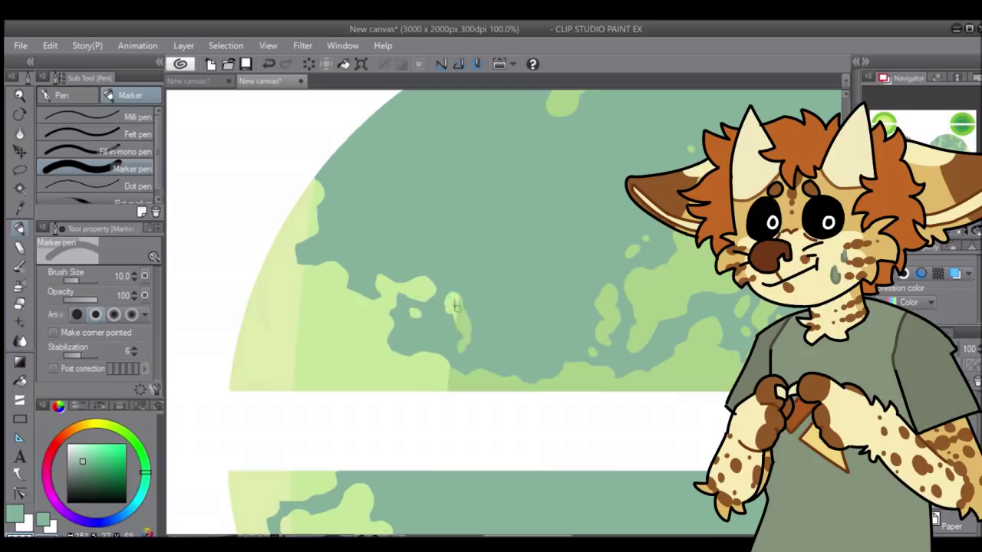
drag(358, 259, 361, 277)
click(372, 237)
click(379, 262)
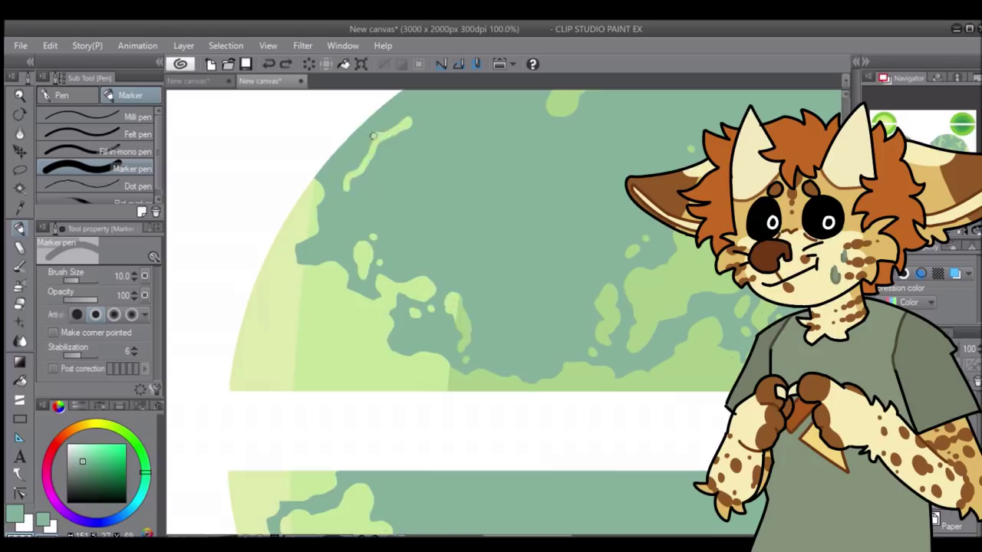
drag(345, 187, 409, 121)
scroll(361, 213, up, 2)
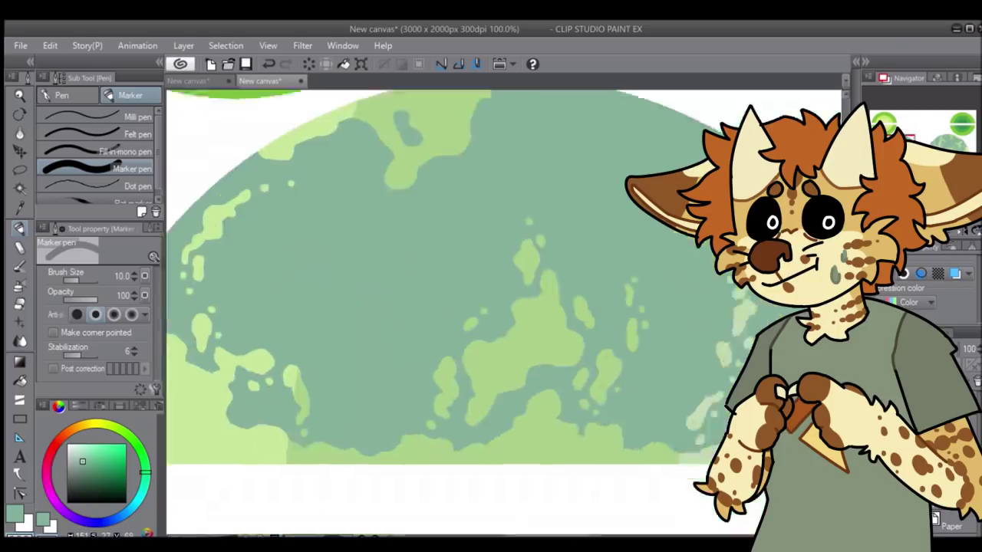
- Erase a hook-shaped continent in the upper hemisphere's west-central ocean, with small islands inside its bay and along its eastern side
mouse_move(377, 200)
mouse_down()
mouse_move(457, 285)
mouse_move(466, 230)
mouse_move(366, 221)
mouse_move(425, 216)
mouse_move(461, 256)
mouse_move(415, 189)
mouse_move(464, 192)
mouse_move(426, 301)
mouse_move(422, 260)
mouse_up()
drag(440, 336, 417, 351)
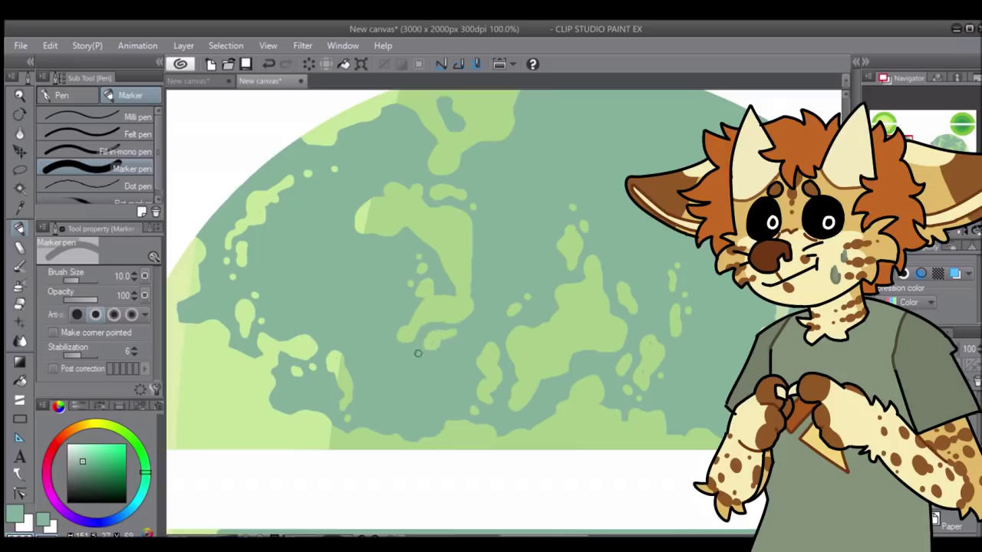
drag(372, 244, 383, 272)
drag(482, 240, 492, 275)
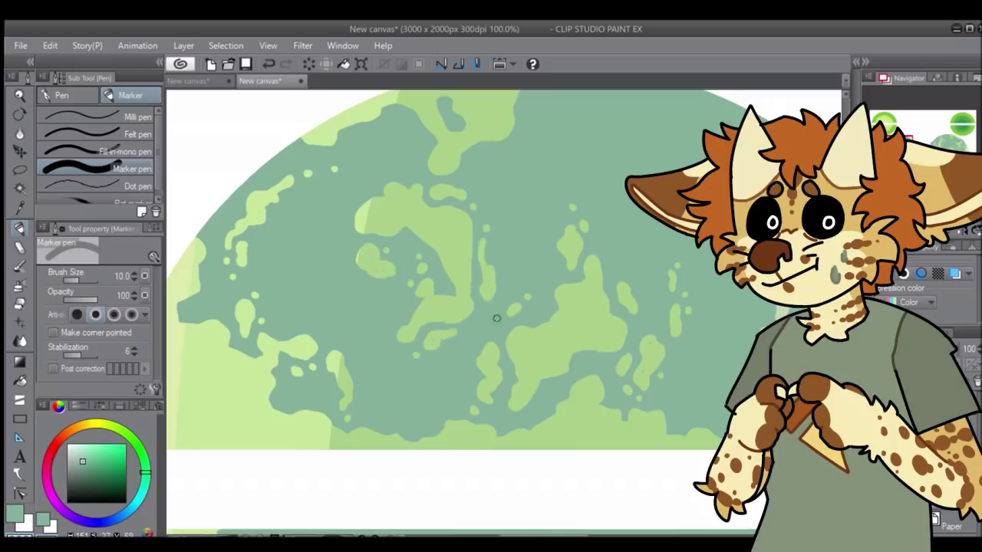
- Reveal a winding landmass in the upper hemisphere's north-eastern ocean and fill the remaining open water with more land details
drag(510, 348, 410, 405)
mouse_move(513, 294)
mouse_down()
mouse_move(614, 257)
mouse_move(499, 271)
mouse_move(555, 297)
mouse_move(604, 296)
mouse_up()
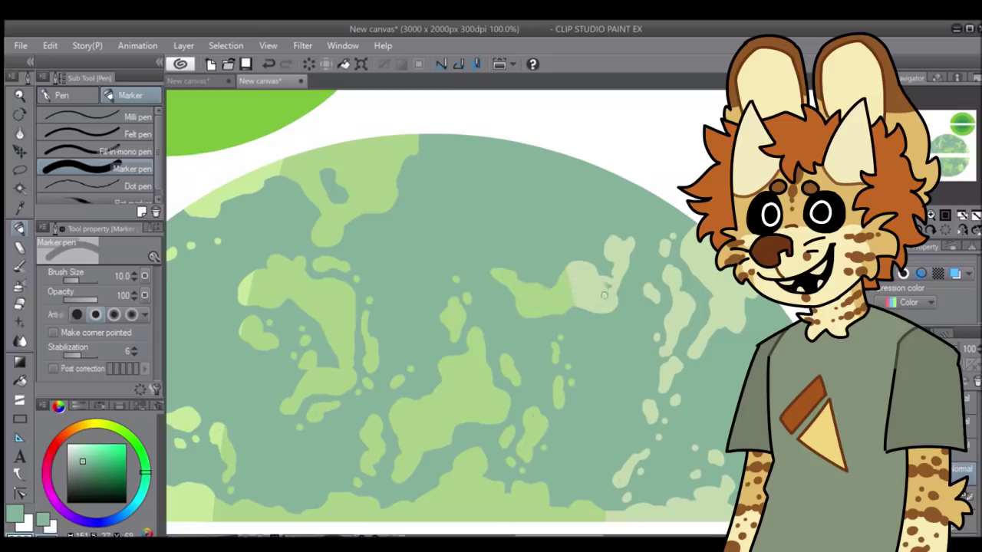
mouse_move(454, 220)
mouse_down()
mouse_move(531, 270)
mouse_move(433, 216)
mouse_up()
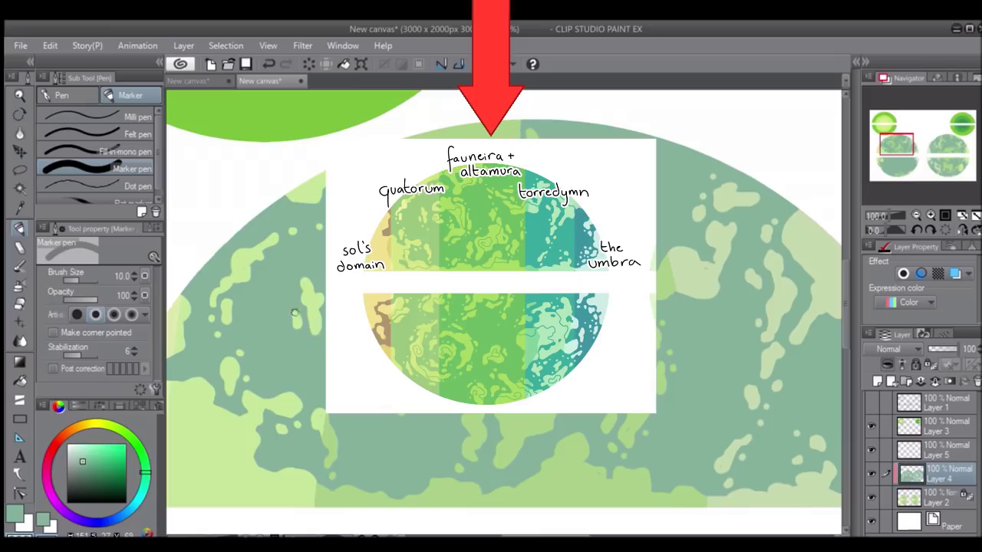
drag(423, 474, 441, 474)
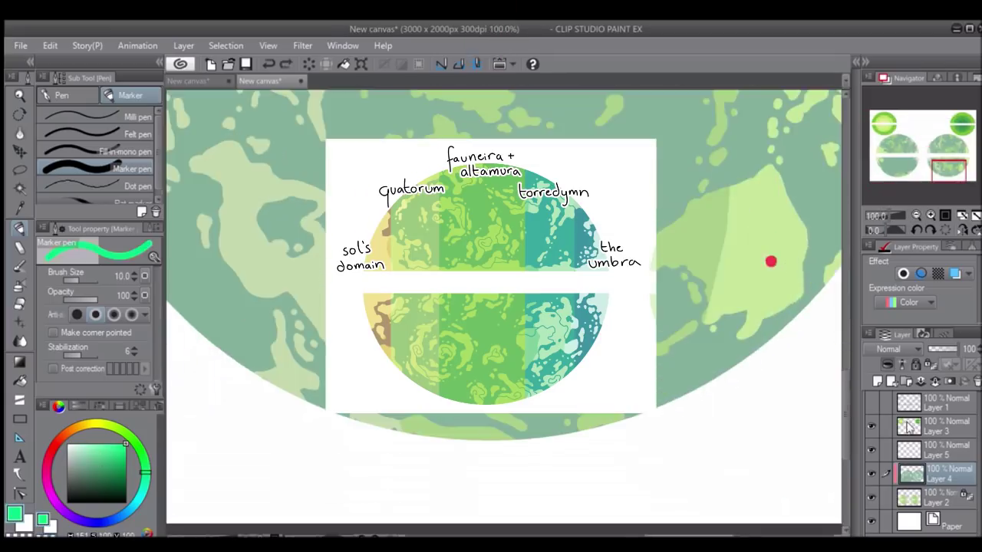
- Sample the red of the location dot on Layer 5 and delete that layer
click(913, 450)
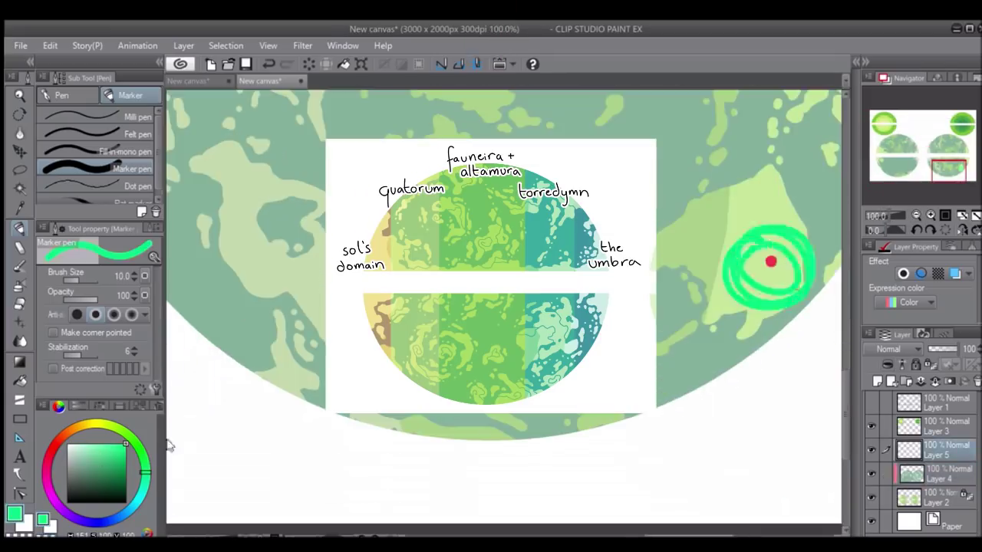
alt+click(770, 262)
drag(392, 417, 448, 416)
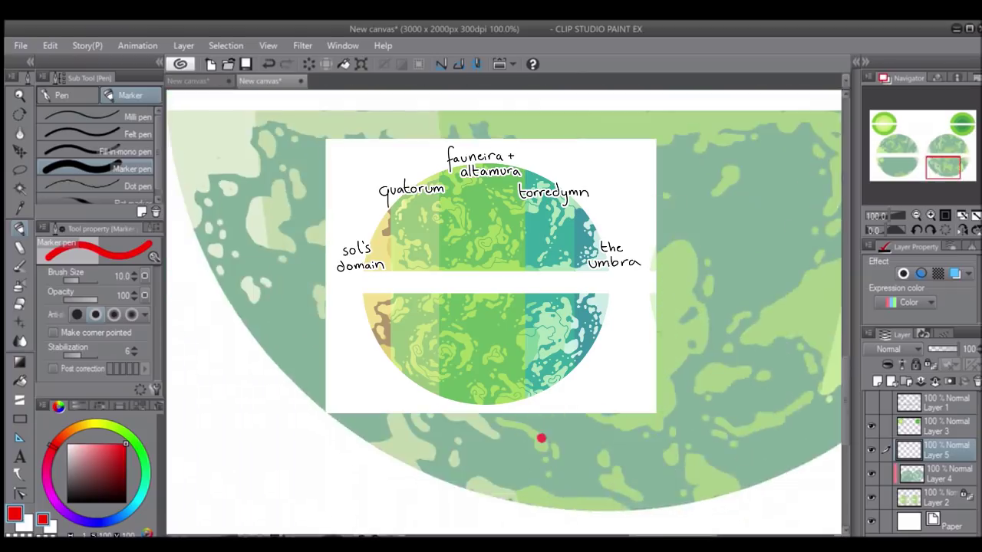
click(974, 381)
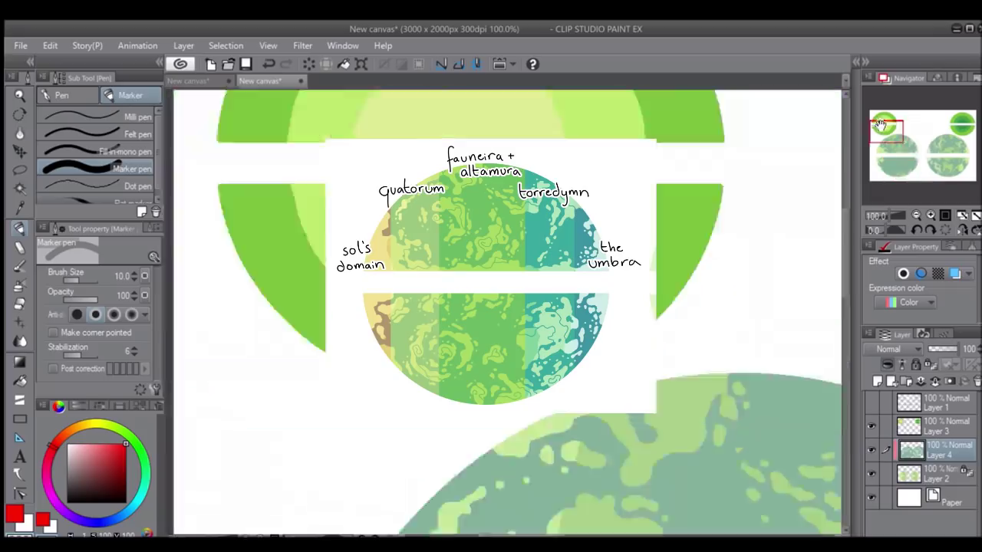
- Outline a large continent in the left globe's eastern lower hemisphere and clear its interior with Fill, returning to the Marker pen
mouse_move(681, 205)
mouse_down()
mouse_move(660, 352)
mouse_move(755, 306)
mouse_move(682, 207)
mouse_up()
key(g)
click(713, 253)
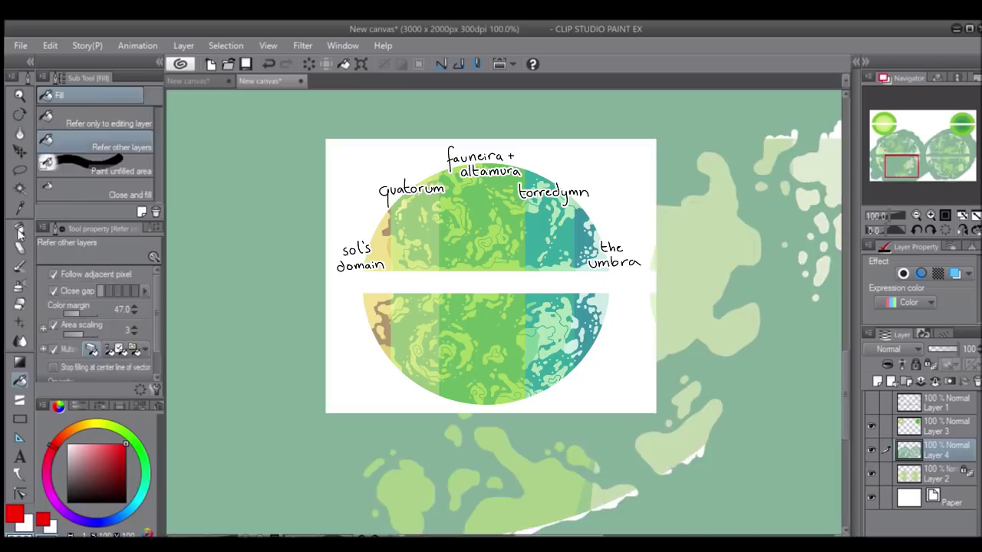
key(p)
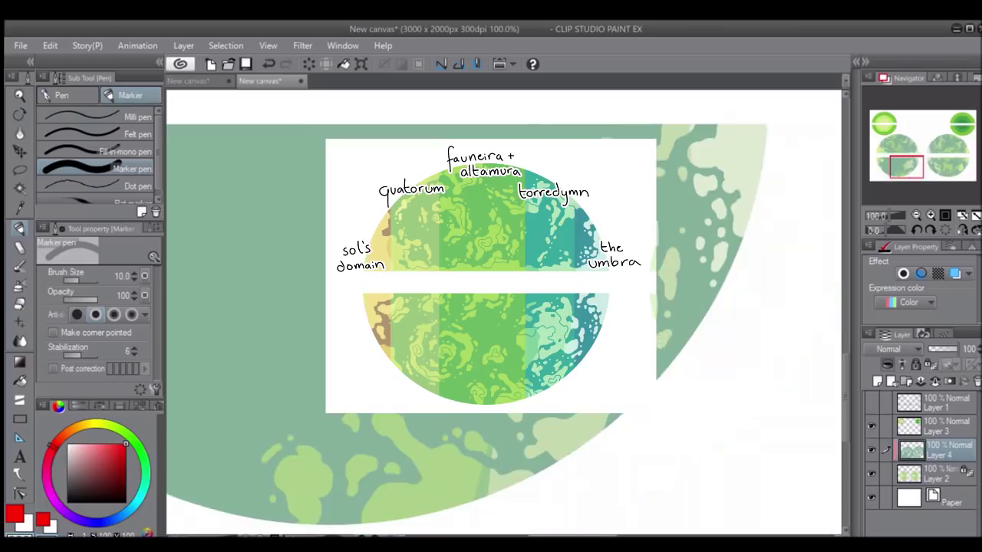
scroll(497, 421, up, 1)
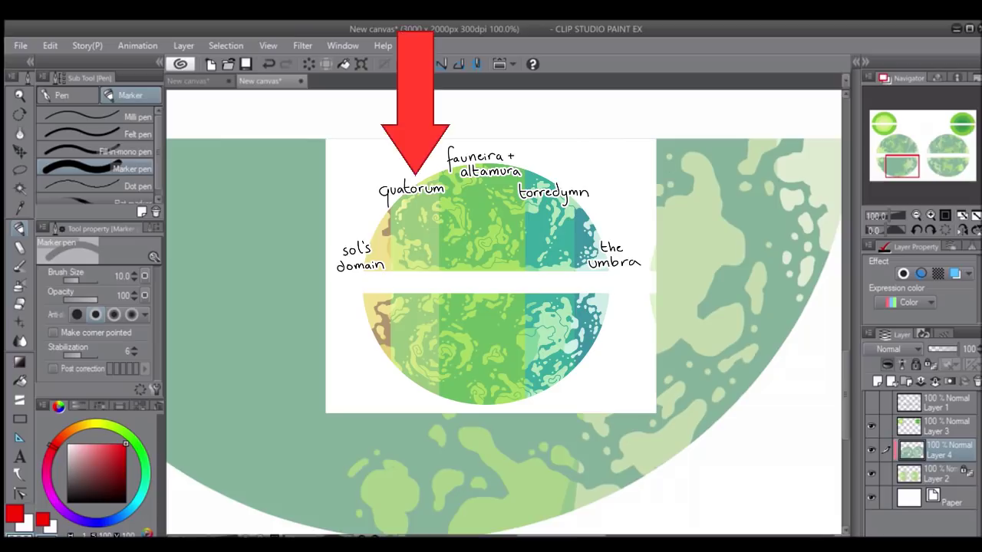
drag(686, 135, 816, 296)
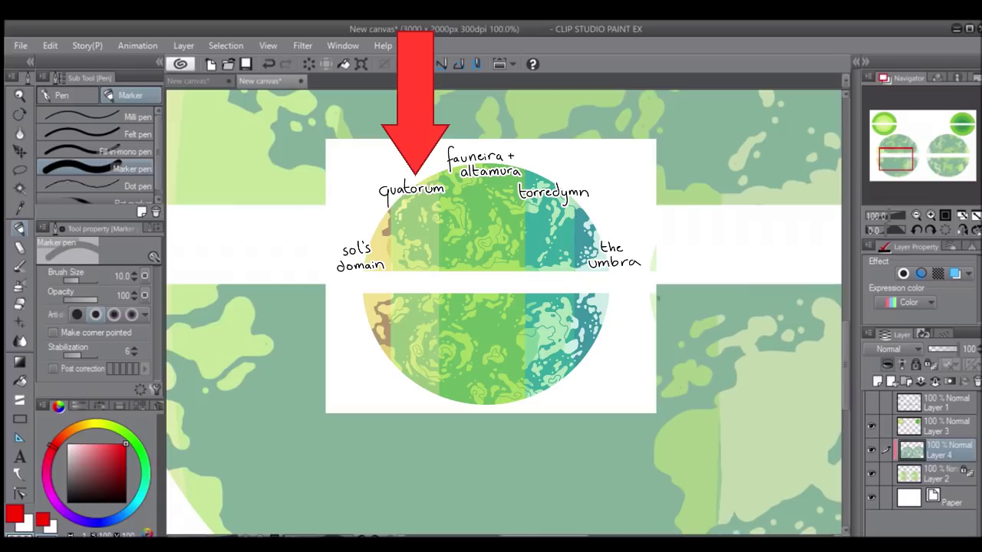
drag(677, 193, 682, 18)
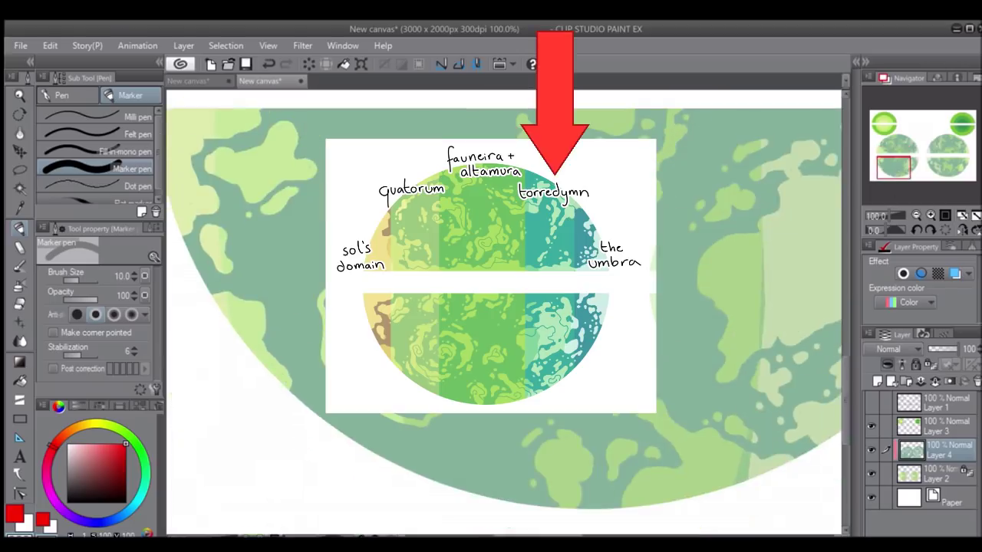
mouse_move(893, 168)
mouse_down()
mouse_move(897, 157)
mouse_move(891, 171)
mouse_up()
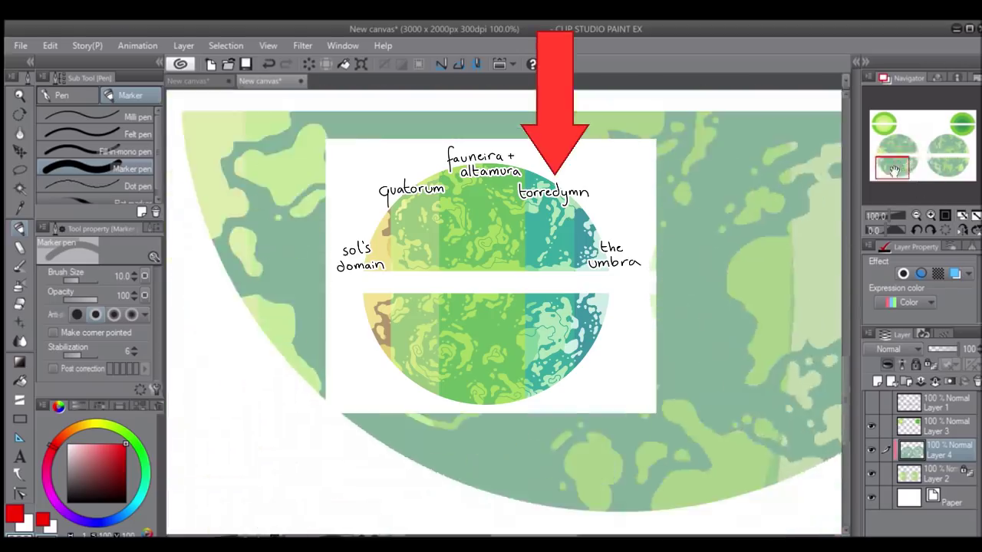
- Annotate the globes on a new layer with a red dome sketch, an upward arrow and a downward arrow, and delete the layer
click(930, 218)
click(877, 381)
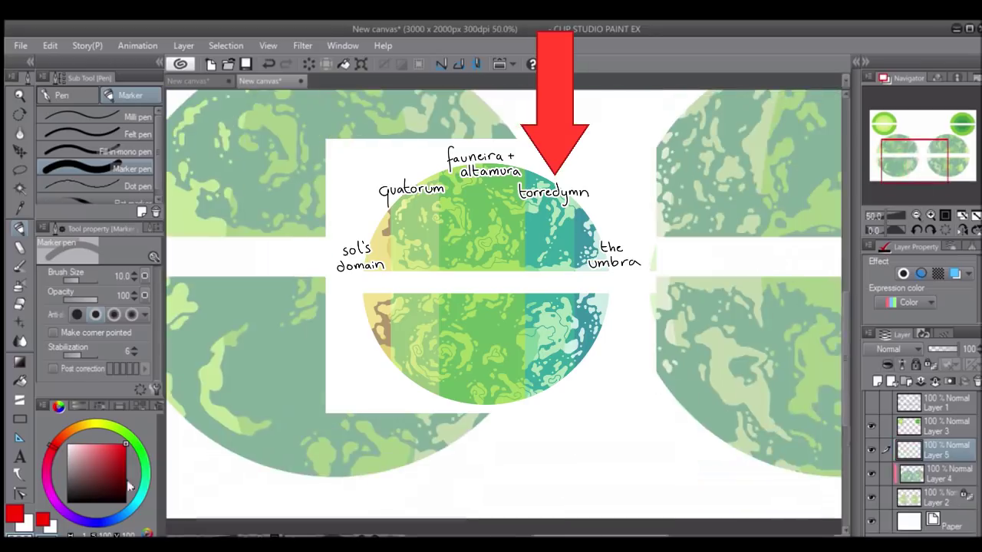
drag(586, 138, 627, 138)
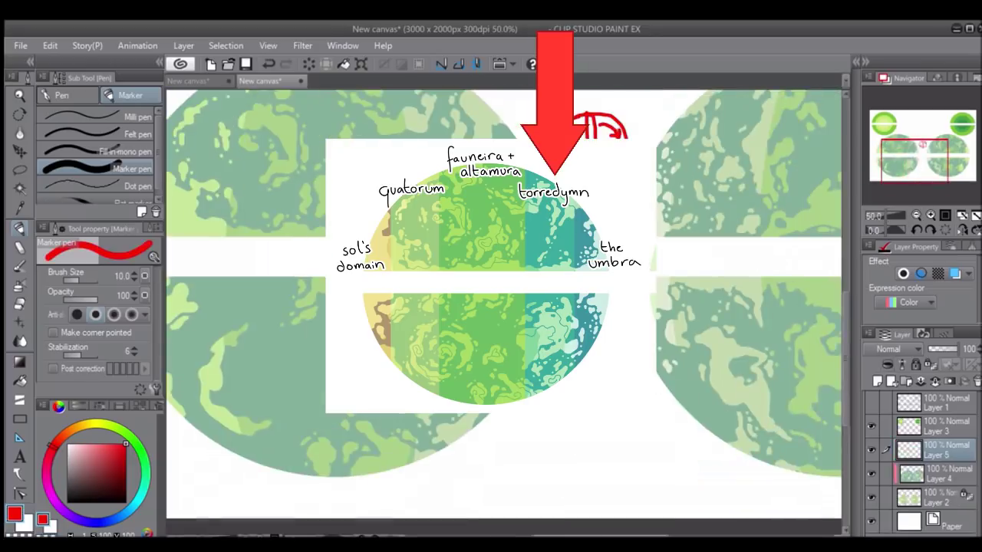
drag(440, 139, 440, 117)
drag(431, 136, 451, 136)
drag(744, 102, 756, 382)
drag(740, 350, 780, 346)
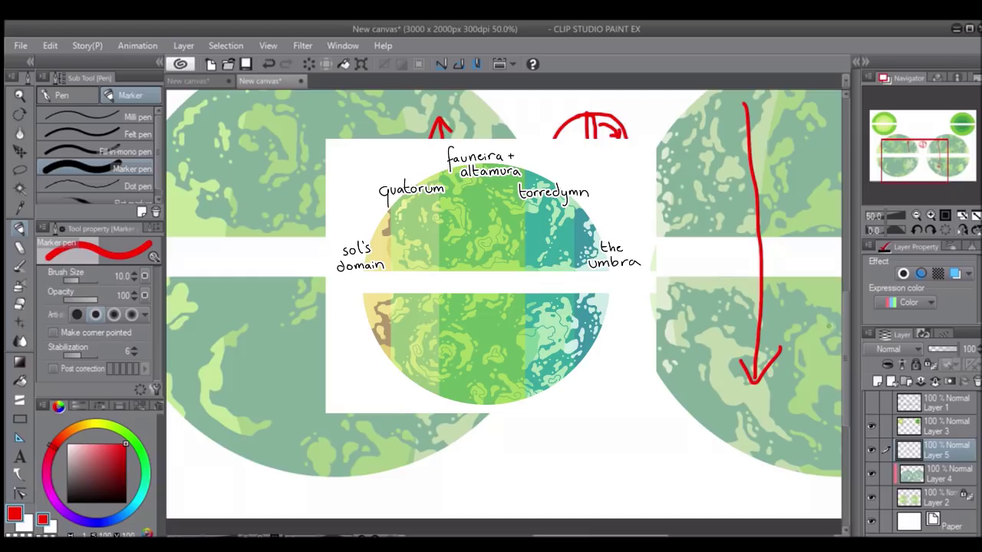
key(Delete)
- Draw a red downward arrow on the right globe and a flared red outline under the left globe, and undo both
click(916, 216)
click(930, 218)
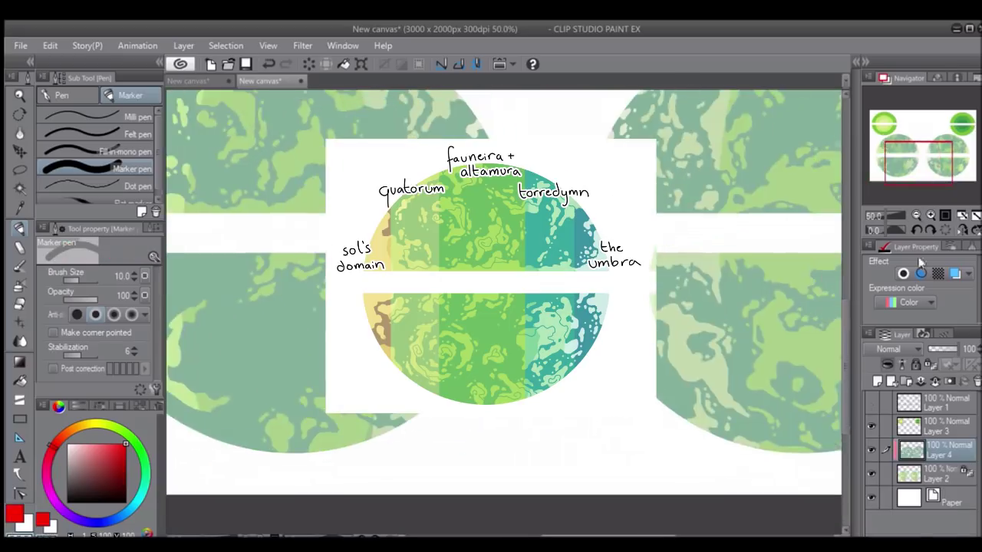
drag(672, 164, 690, 292)
drag(674, 274, 702, 269)
drag(277, 430, 311, 438)
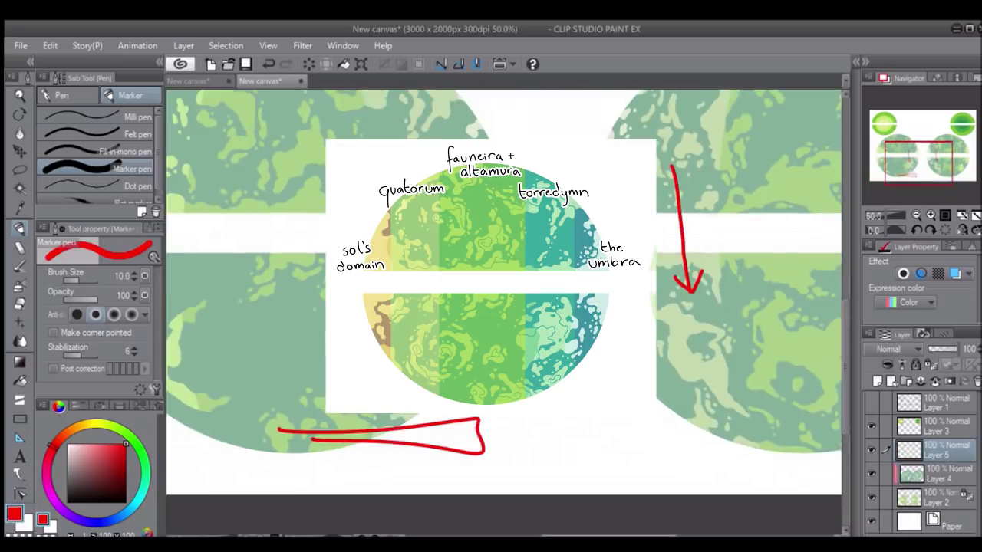
key(ctrl+z)
key(ctrl+z)
key(ctrl+z)
key(ctrl+z)
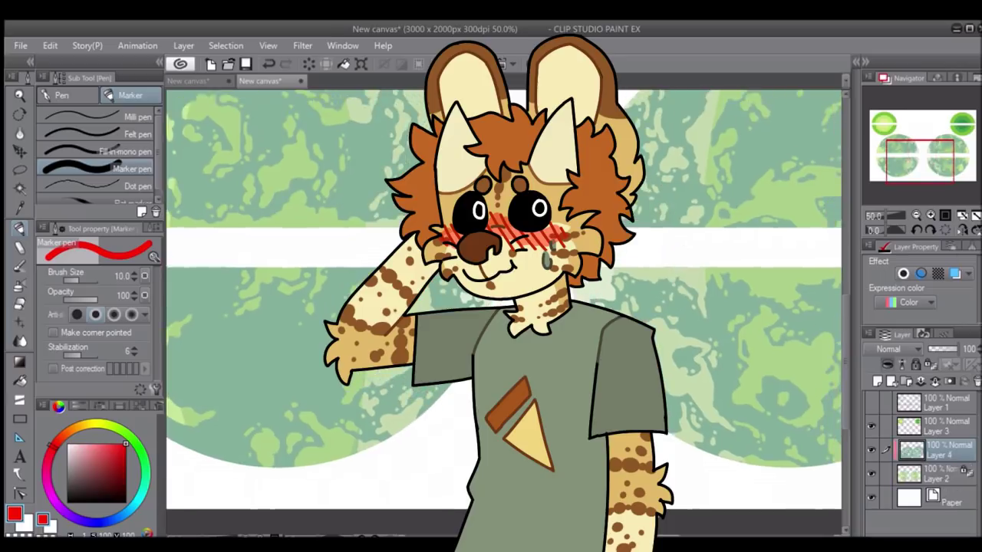
- Try red vertical strokes over the left globe's eastern upper hemisphere on a new layer, undoing each attempt
drag(351, 153, 352, 230)
key(ctrl+z)
key(ctrl+shift+n)
drag(388, 146, 387, 210)
mouse_move(372, 196)
mouse_down()
mouse_move(395, 198)
mouse_move(387, 132)
mouse_up()
key(ctrl+z)
key(ctrl+z)
key(ctrl+z)
- Mark an upward arrow on the left globe and downward arrows on the right globe in red, and undo all the marks
drag(378, 150, 399, 149)
drag(379, 375, 380, 370)
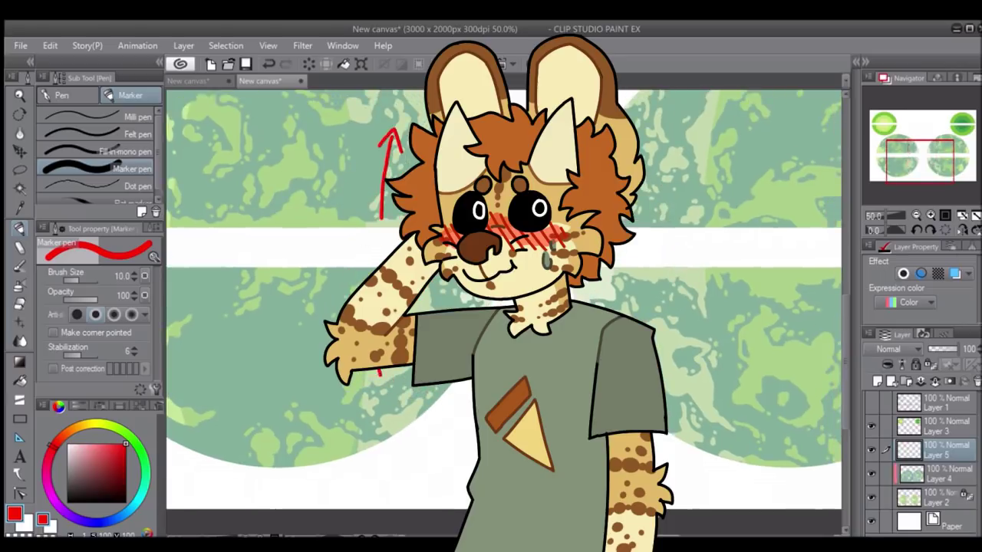
drag(684, 115, 709, 204)
drag(690, 184, 718, 190)
mouse_move(699, 302)
mouse_down()
mouse_move(707, 372)
mouse_move(729, 354)
mouse_up()
key(ctrl+z)
key(ctrl+z)
key(ctrl+z)
key(ctrl+z)
key(ctrl+z)
key(ctrl+z)
key(ctrl+z)
- Sketch red arrows down the right globe, up the left globe and westward between its hemispheres, and undo them all
drag(903, 173, 906, 170)
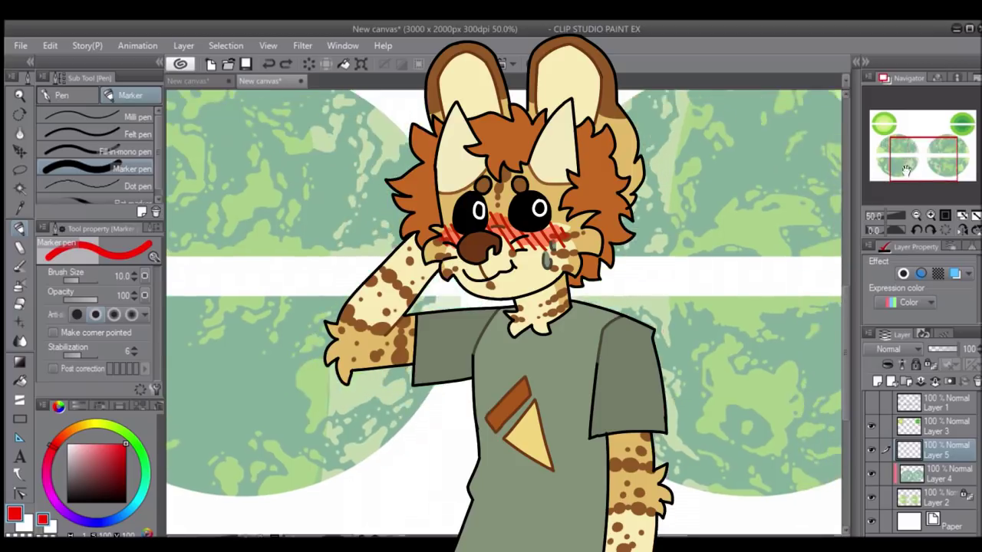
drag(718, 160, 723, 231)
drag(713, 213, 733, 214)
drag(321, 391, 331, 319)
drag(322, 333, 340, 332)
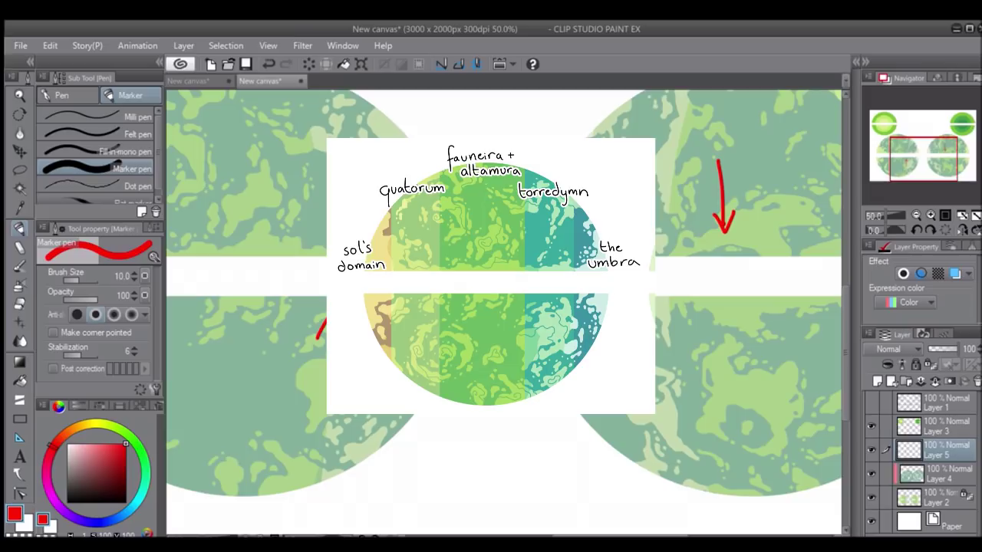
drag(326, 273, 282, 274)
drag(292, 260, 293, 288)
key(ctrl+z)
key(ctrl+z)
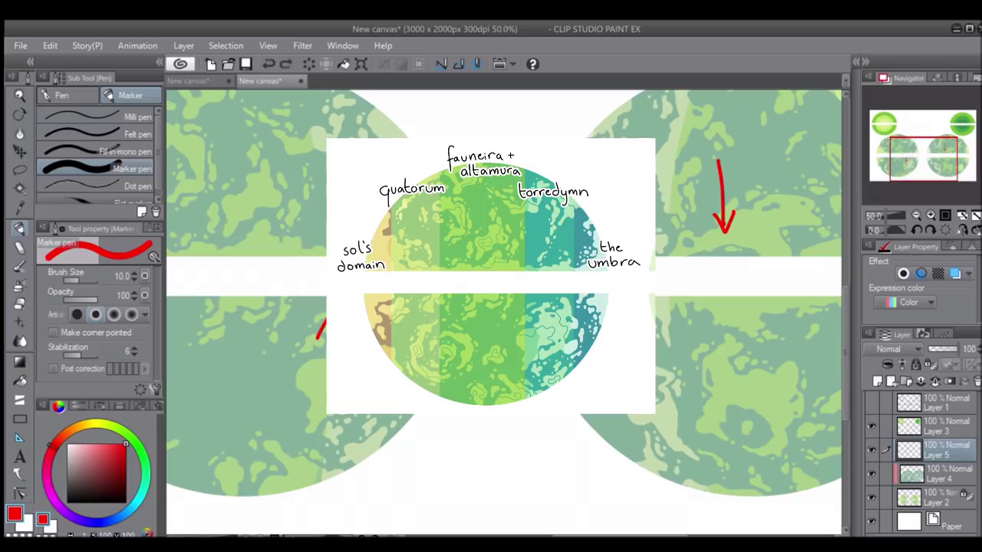
key(ctrl+z)
key(ctrl+z)
key(ctrl+z)
key(ctrl+z)
key(ctrl+z)
- Add a new layer above Layer 4 and mark a vertical line across the gap between the left globe's hemispheres near its western edge
key(ctrl+plus)
key(ctrl+plus)
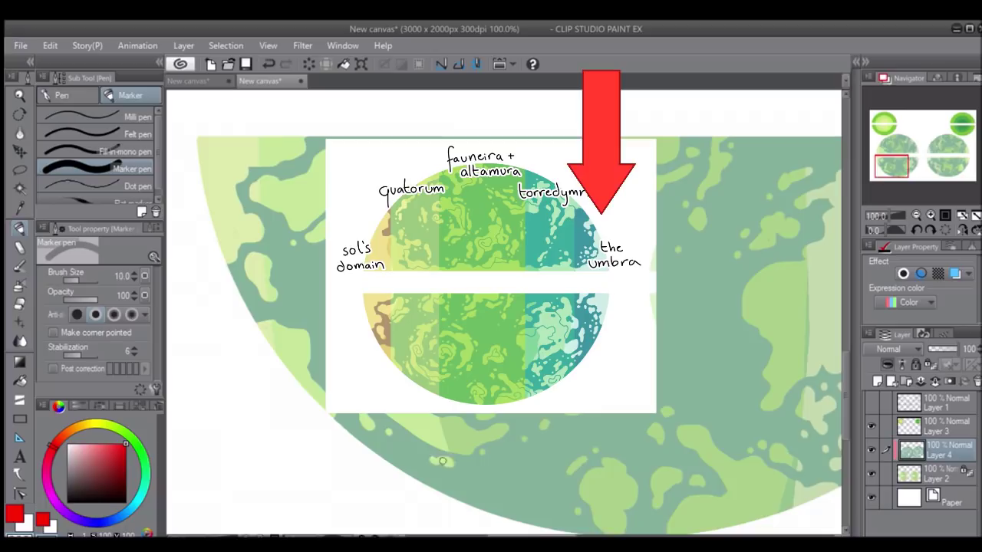
drag(897, 166, 903, 167)
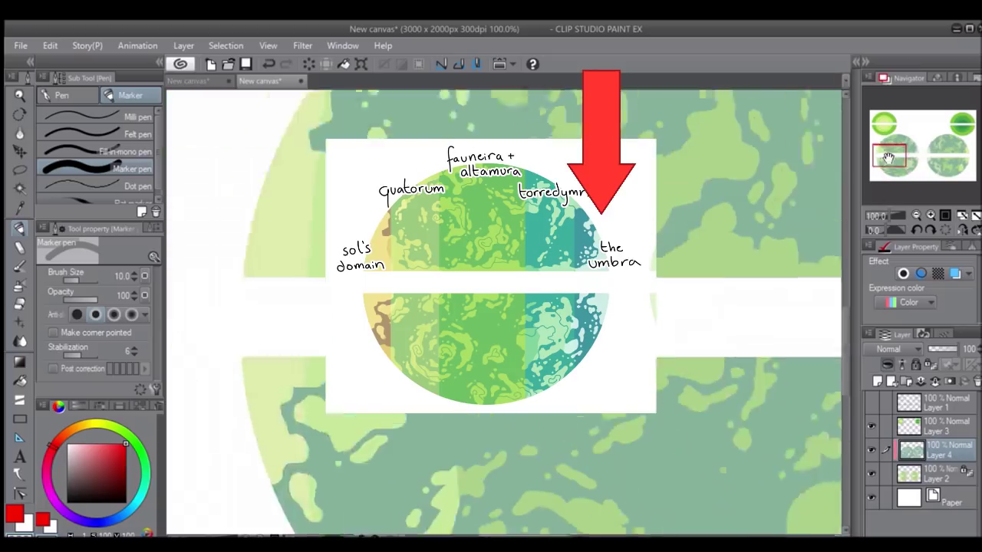
key(ctrl+shift+n)
drag(321, 247, 322, 358)
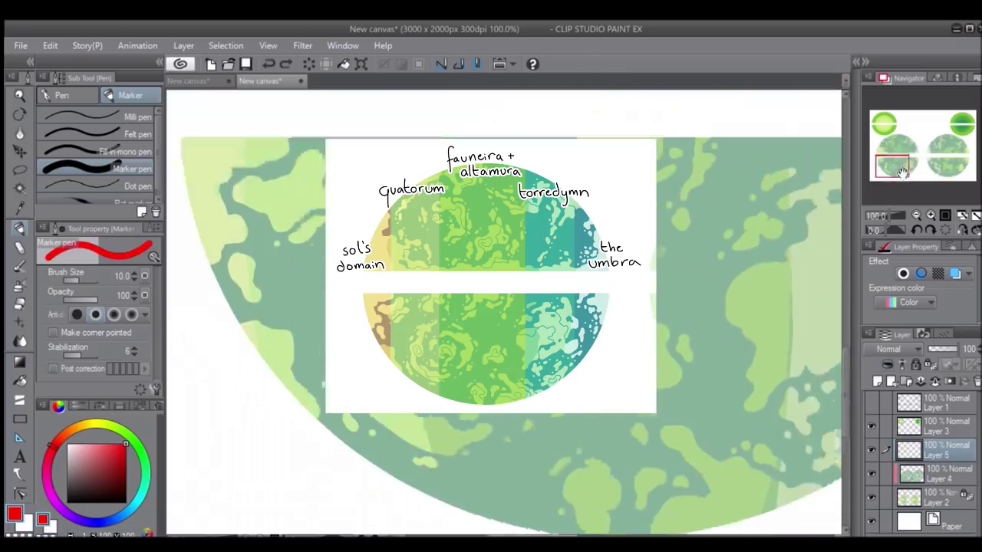
- Return to Layer 4 and reveal a spiral-shaped landmass and surrounding islands in the left globe's lower hemisphere
click(913, 473)
scroll(506, 307, up, 3)
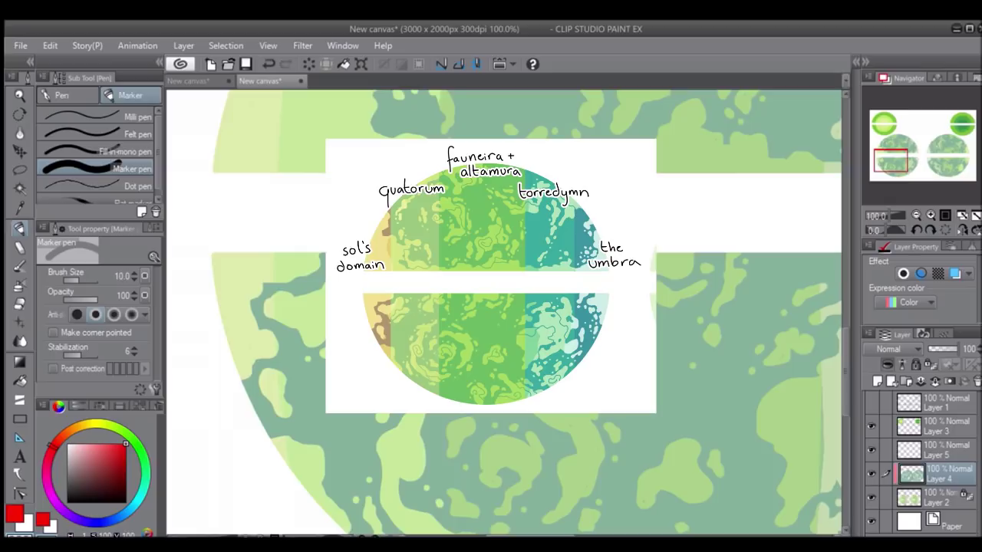
scroll(506, 307, left, 3)
click(943, 450)
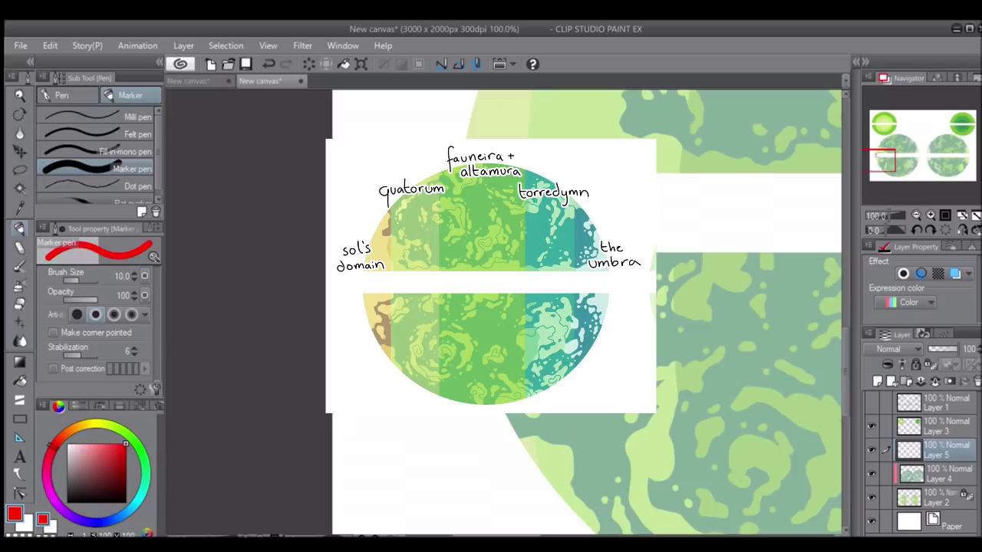
drag(885, 160, 890, 160)
click(943, 474)
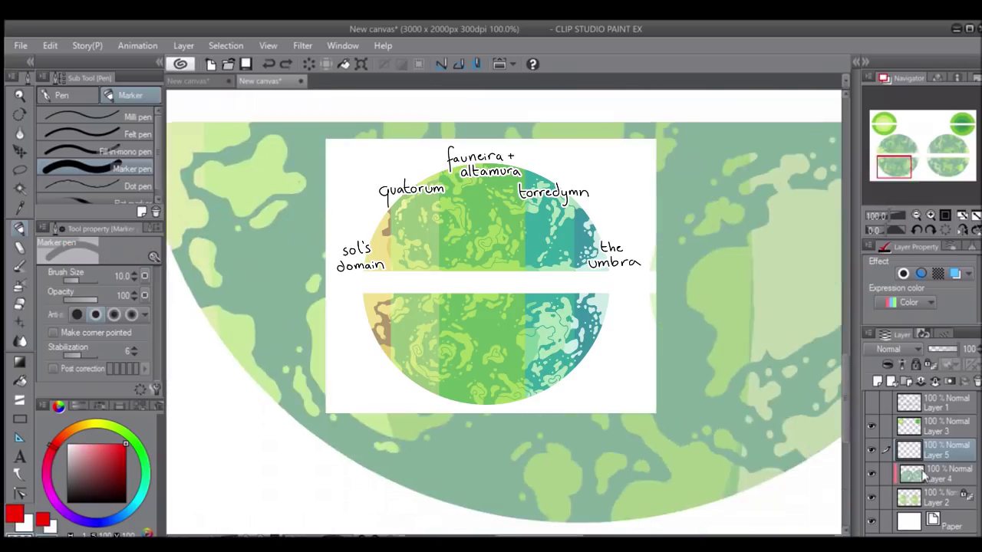
- Sample the teal ocean colour from the left globe's lower hemisphere with the Eyedropper and return to the Marker pen
click(962, 217)
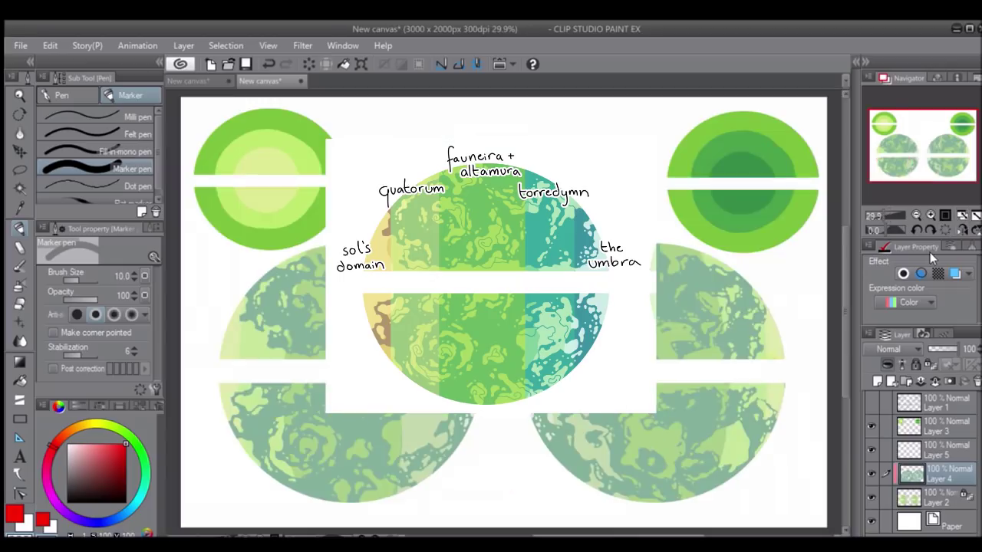
scroll(408, 433, up, 8)
key(i)
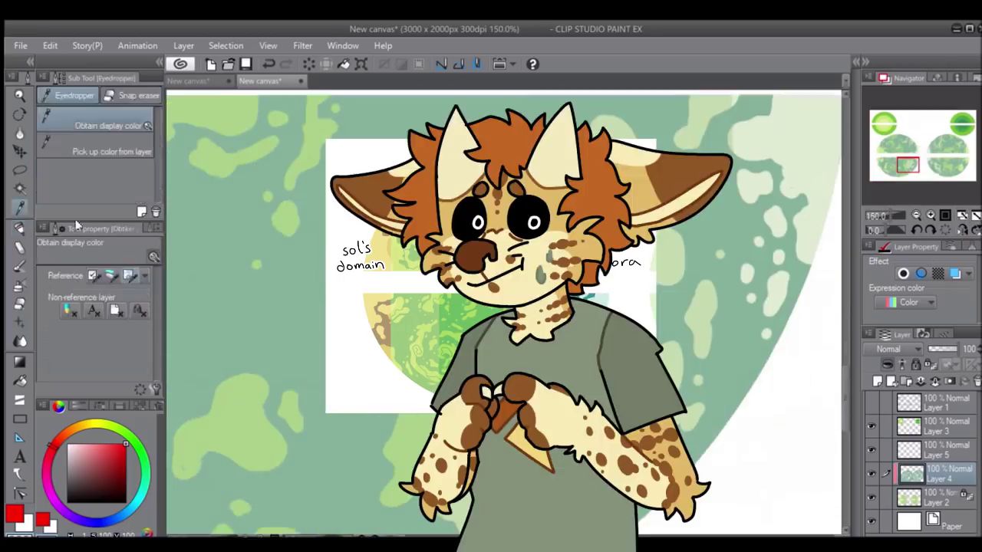
click(230, 322)
key(p)
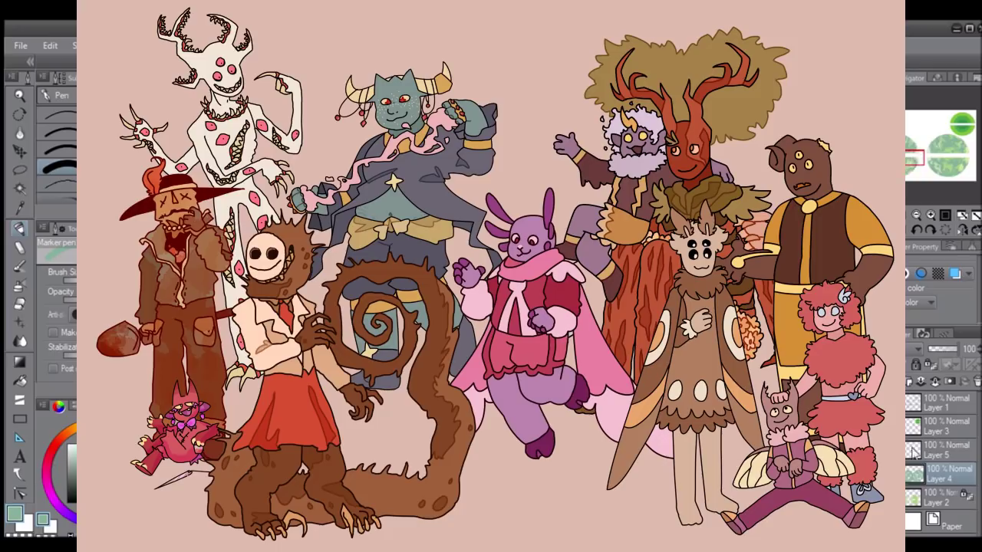
- Switch to Layer 5 and back to Layer 4, and sample the ocean teal again for the Marker pen
click(912, 451)
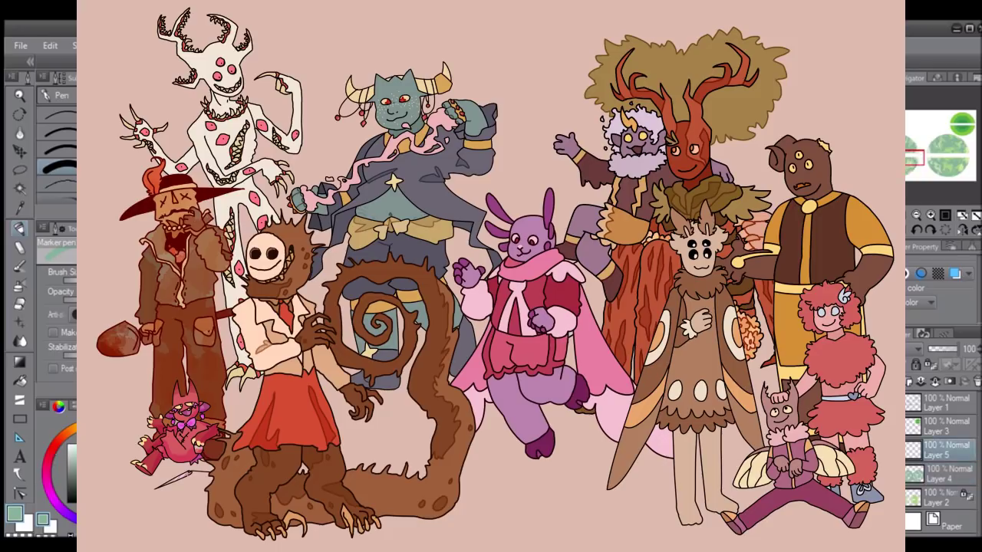
scroll(490, 276, up, 1)
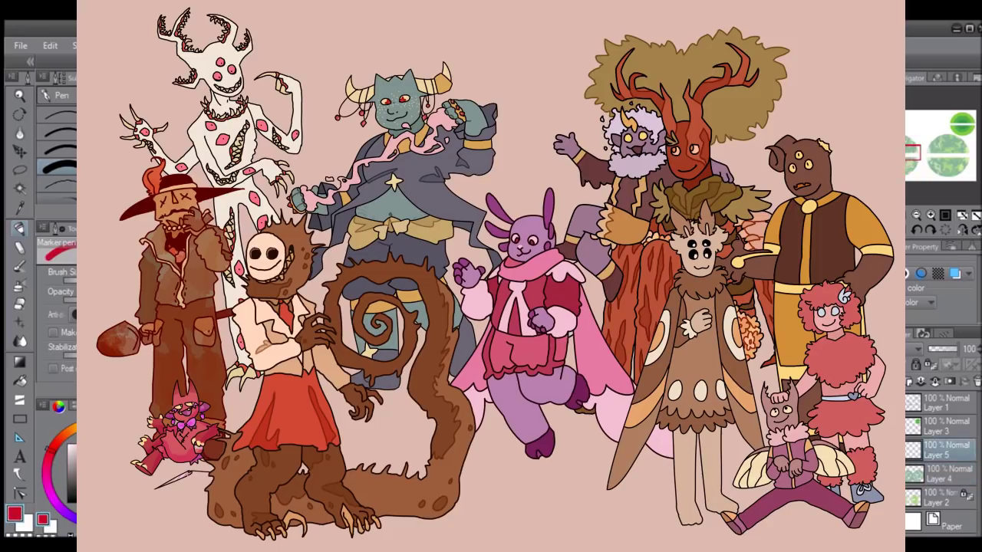
scroll(491, 276, down, 2)
click(943, 474)
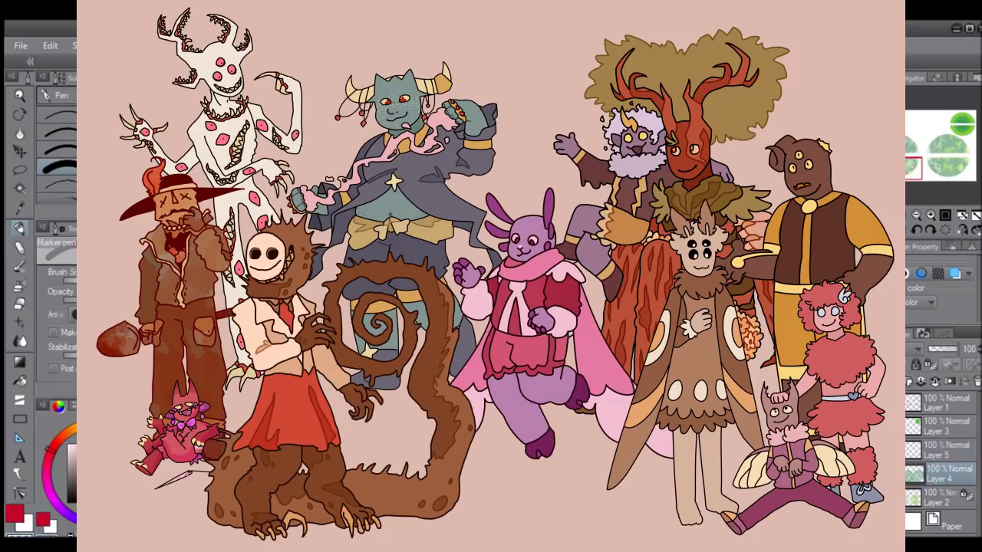
alt+click(491, 276)
scroll(491, 276, down, 2)
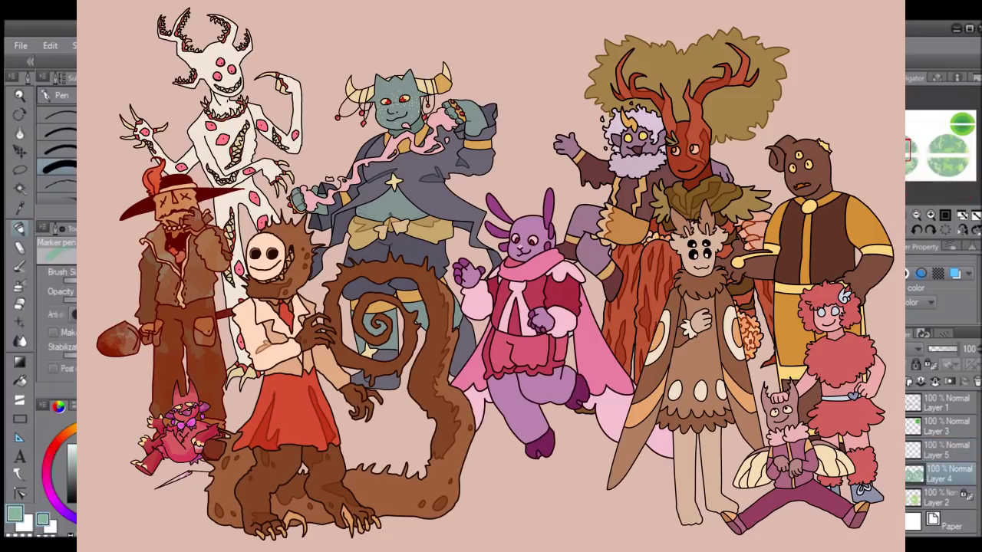
scroll(491, 276, down, 2)
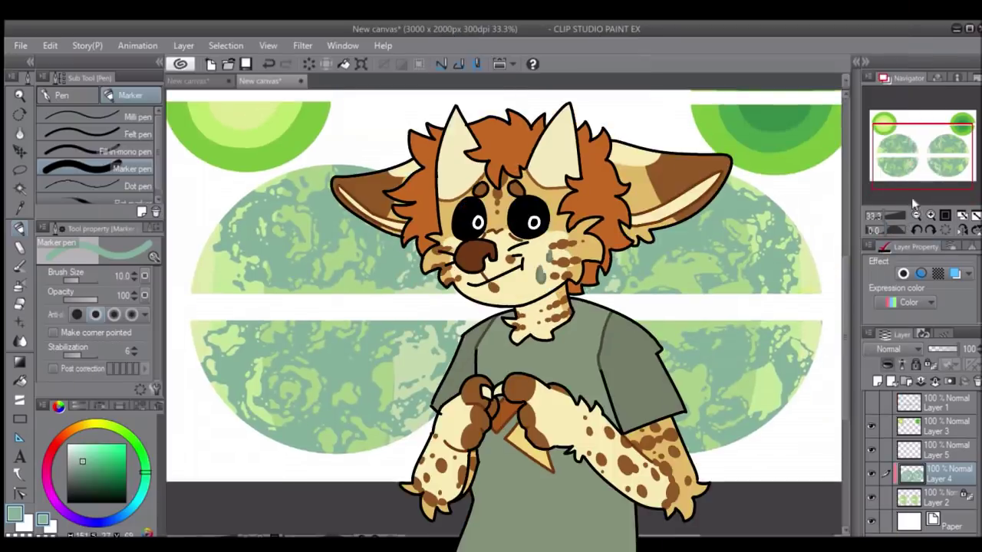
- Reveal more land on Layer 4 around the large continent in the right globe's lower hemisphere
key(ctrl+z)
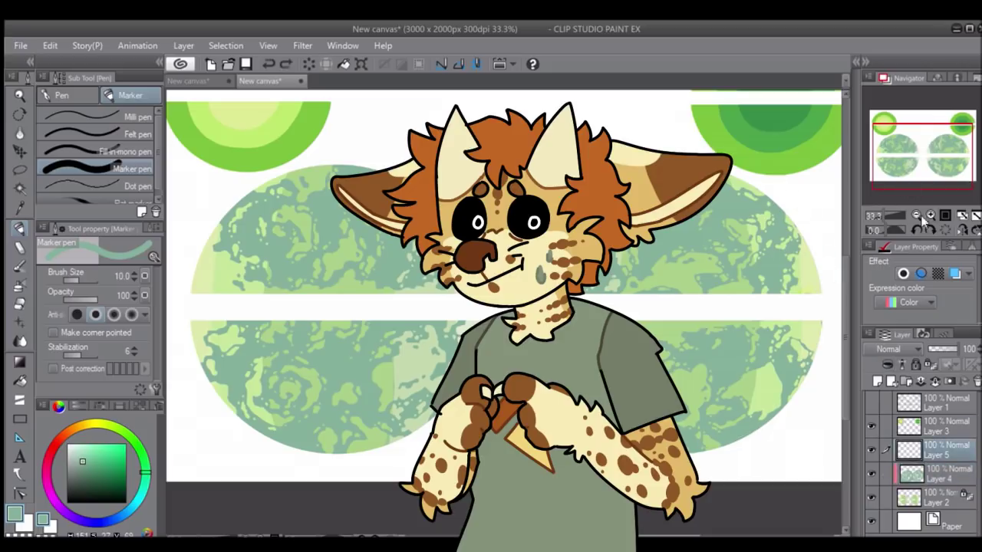
scroll(928, 215, up, 5)
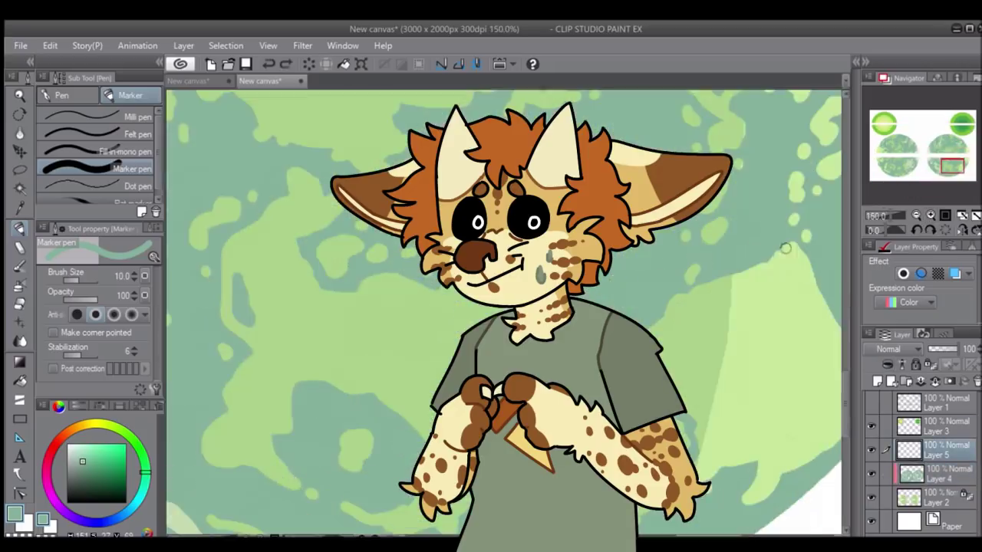
key(ctrl+y)
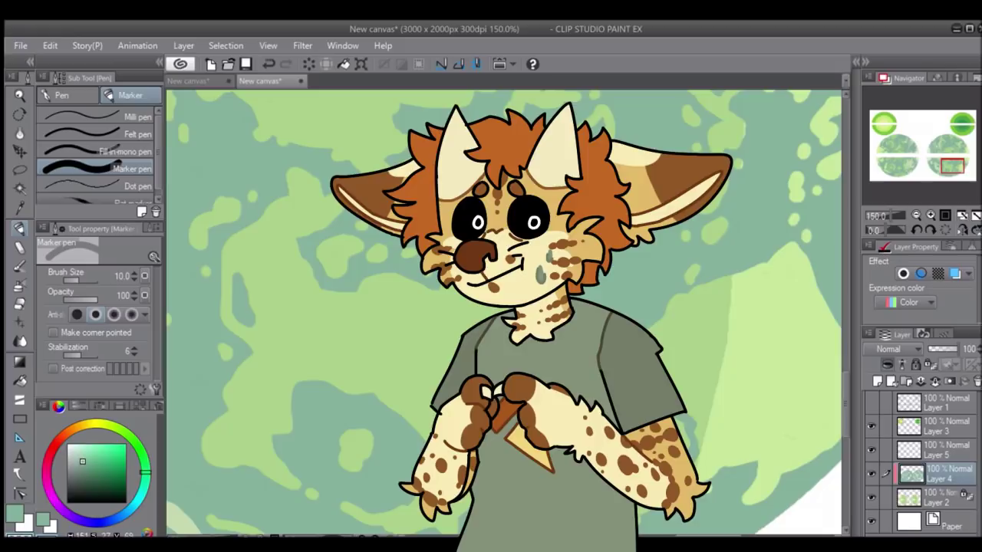
key(ctrl+z)
drag(624, 138, 583, 292)
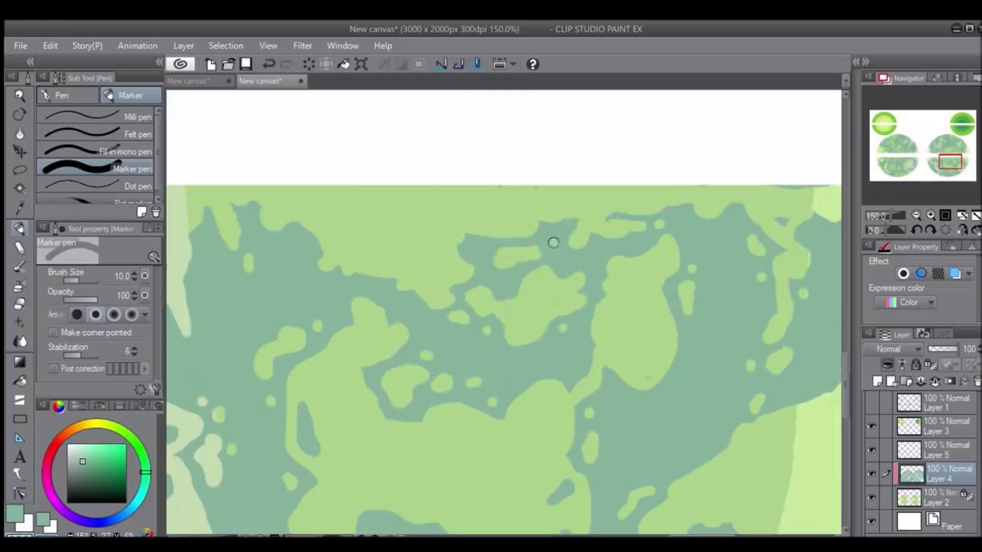
- Reveal small islands along the right globe's southern edge and another island north-west of its large lower continent
drag(943, 167, 943, 177)
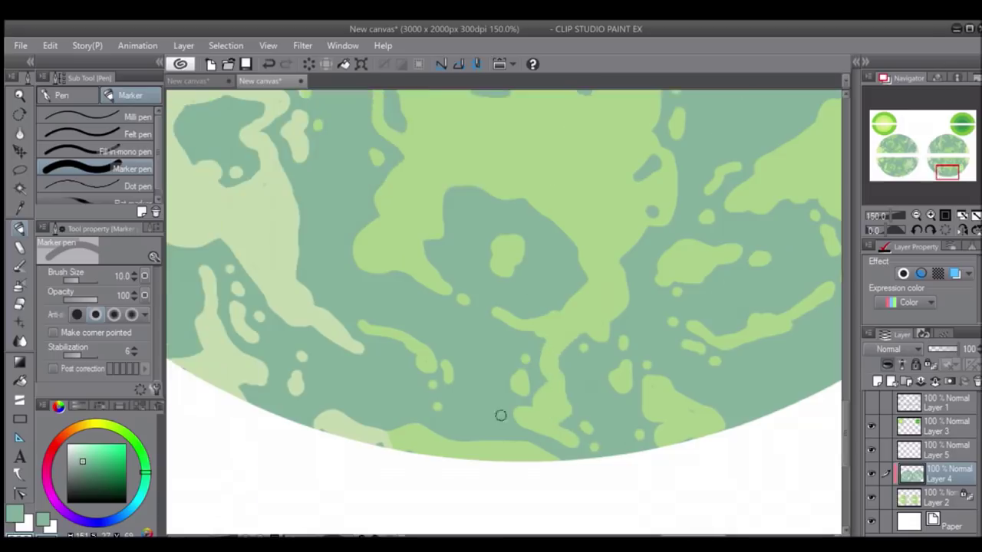
drag(474, 422, 492, 398)
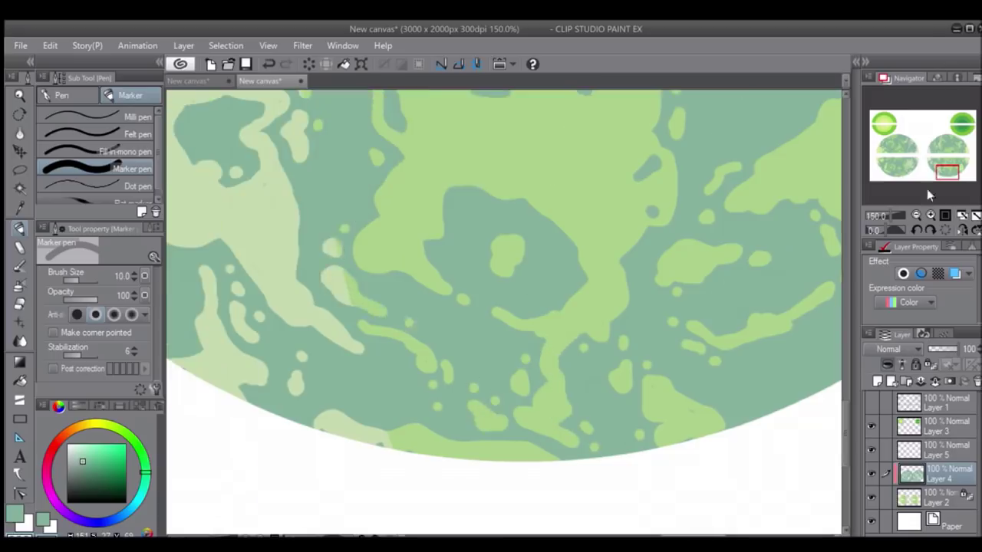
scroll(438, 237, up, 5)
drag(459, 214, 488, 248)
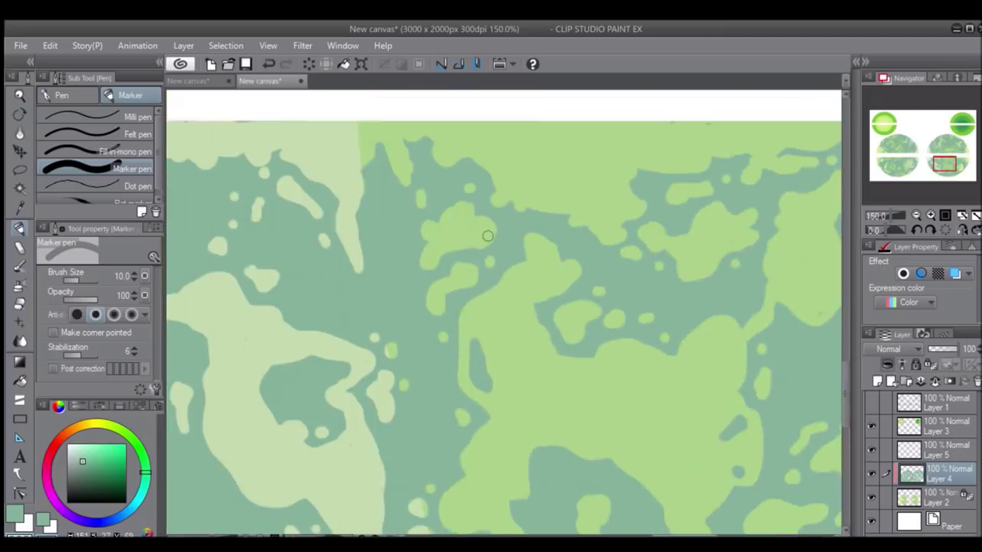
- Circle the narrow peninsula in the north-west of the right globe's lower hemisphere in green on Layer 5, and undo the mark
drag(329, 168, 322, 158)
key(ctrl+z)
drag(361, 199, 353, 196)
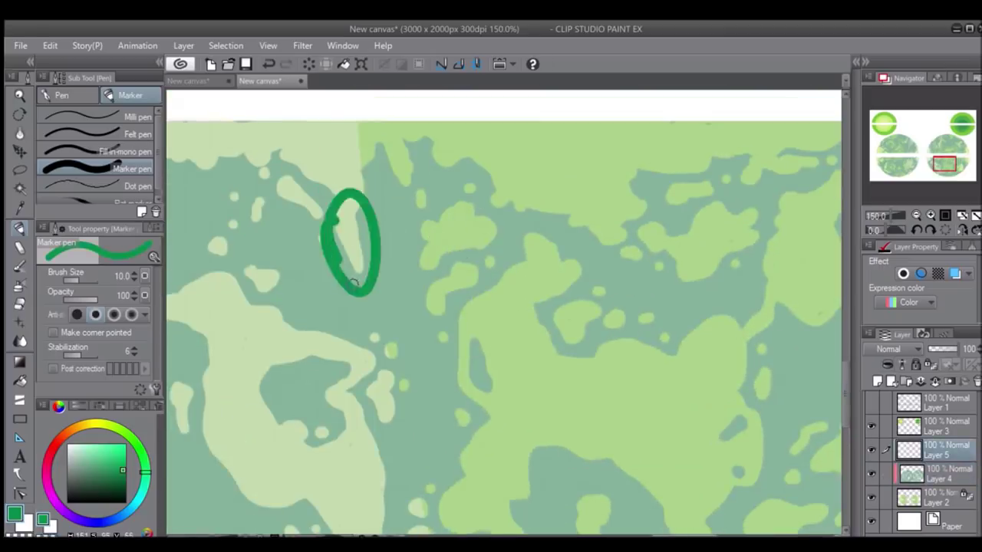
key(ctrl+z)
- Extend the northern landmass southward in the right globe's upper hemisphere on Layer 4, and reveal a narrow island with islets to its west
scroll(372, 176, up, 3)
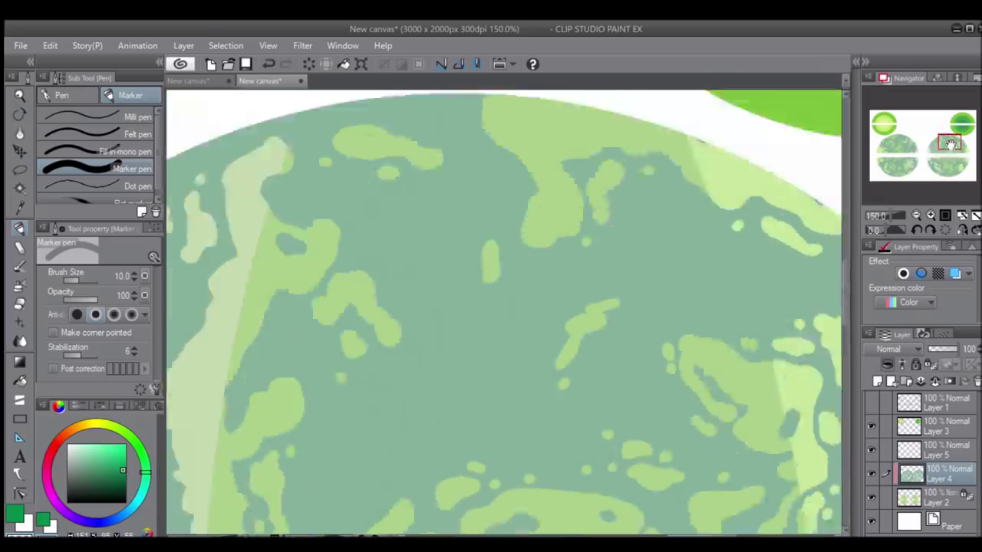
mouse_move(529, 104)
mouse_down()
mouse_move(410, 304)
mouse_move(548, 146)
mouse_move(460, 285)
mouse_move(497, 230)
mouse_up()
mouse_move(405, 250)
mouse_down()
mouse_move(355, 333)
mouse_move(362, 321)
mouse_up()
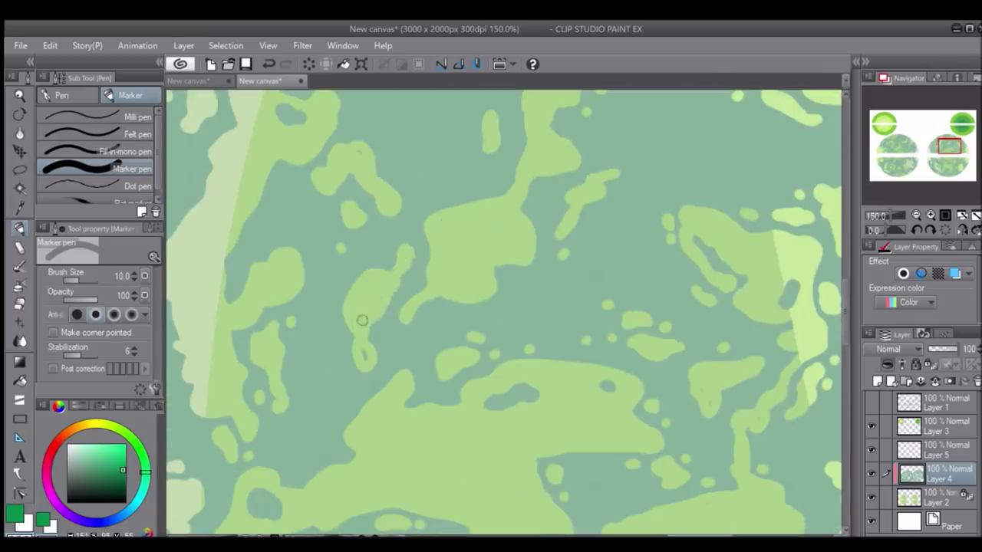
click(354, 381)
click(356, 398)
click(383, 334)
drag(377, 230, 379, 253)
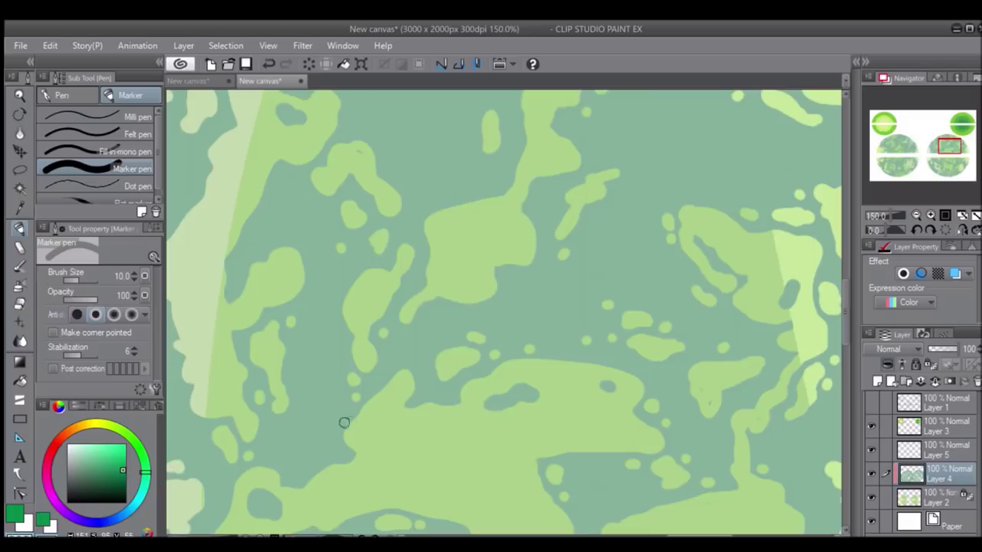
- Reveal a narrow chain of small islands west of the north-eastern landmass in the right globe's upper hemisphere on Layer 4
drag(314, 456, 320, 448)
drag(949, 145, 952, 142)
mouse_move(598, 230)
mouse_down()
mouse_move(624, 285)
mouse_move(614, 222)
mouse_move(635, 248)
mouse_move(582, 299)
mouse_move(559, 274)
mouse_up()
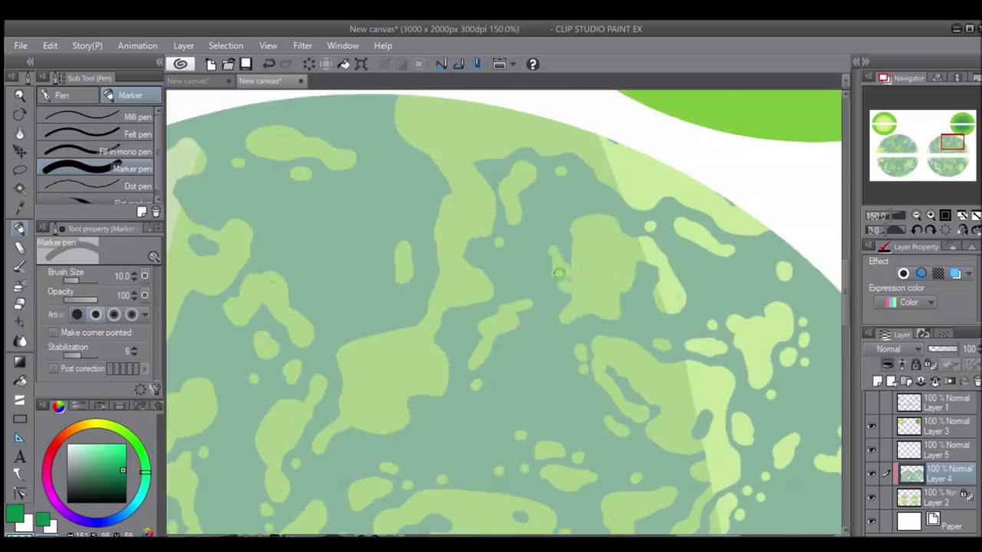
mouse_move(393, 167)
mouse_down()
mouse_move(401, 213)
mouse_move(401, 192)
mouse_move(389, 283)
mouse_move(407, 252)
mouse_move(344, 266)
mouse_up()
key(ctrl+0)
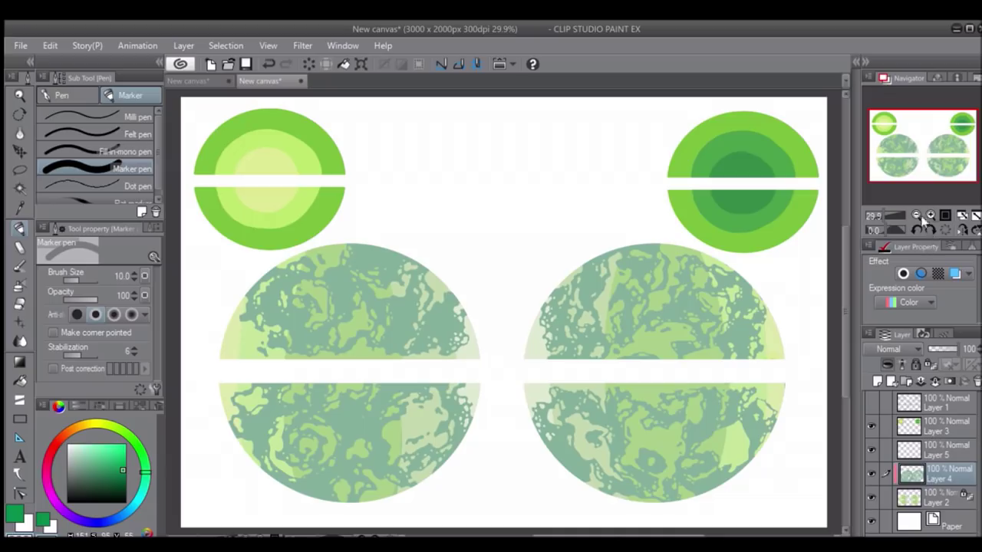
- Mark the right globe's south-eastern landmass and the link between both lower hemispheres in green on Layer 5, and undo the marks
click(931, 215)
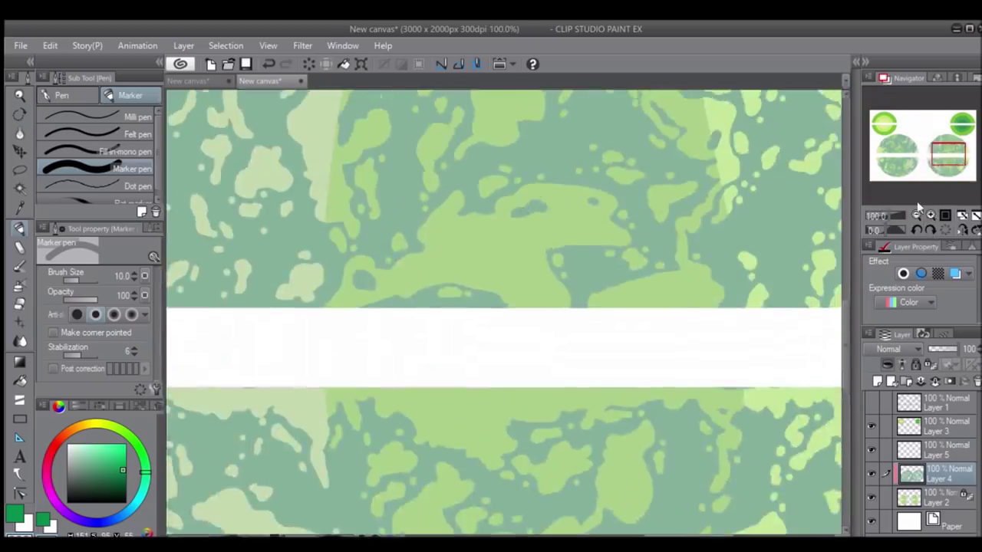
click(917, 214)
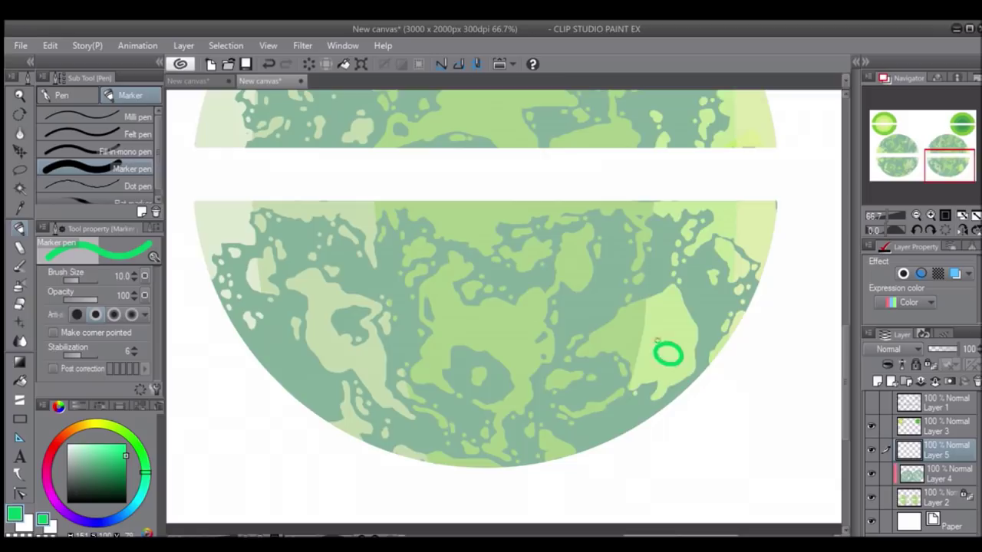
scroll(664, 350, down, 2)
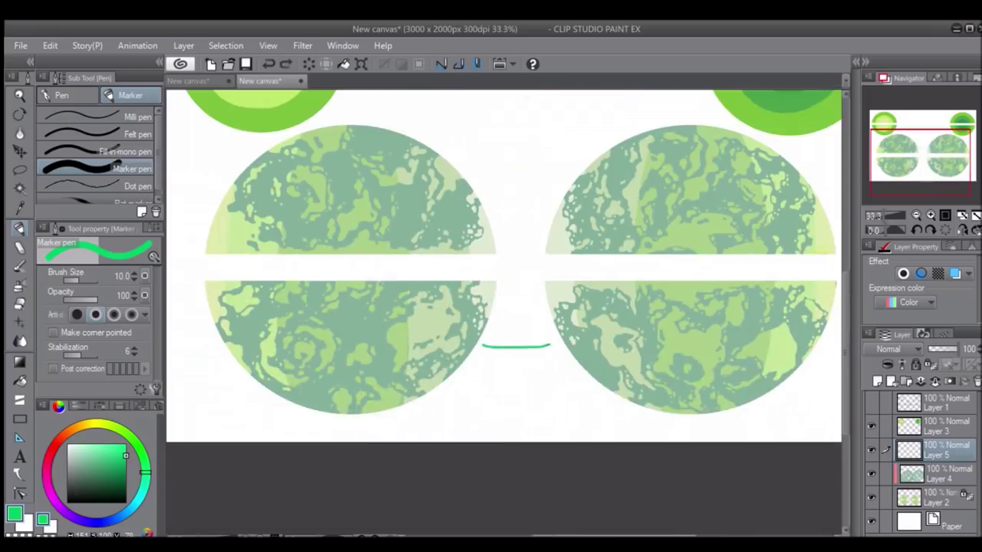
key(ctrl+z)
key(ctrl+z)
- Outline the northern part of the curled landmass in the left globe's upper hemisphere in red on Layer 5, and remove the outline
click(928, 216)
drag(902, 163, 900, 162)
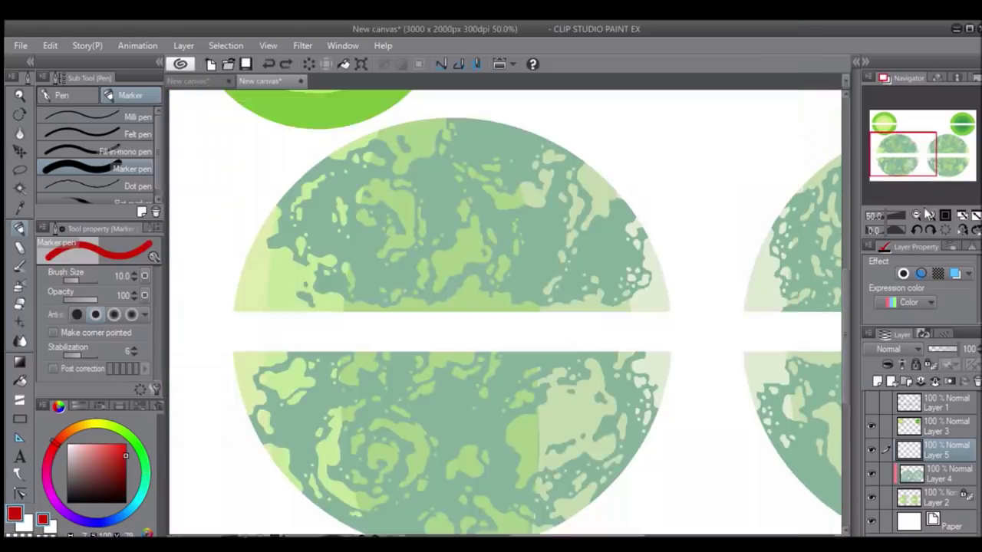
mouse_move(410, 174)
mouse_down()
mouse_move(399, 196)
mouse_move(434, 184)
mouse_up()
click(916, 230)
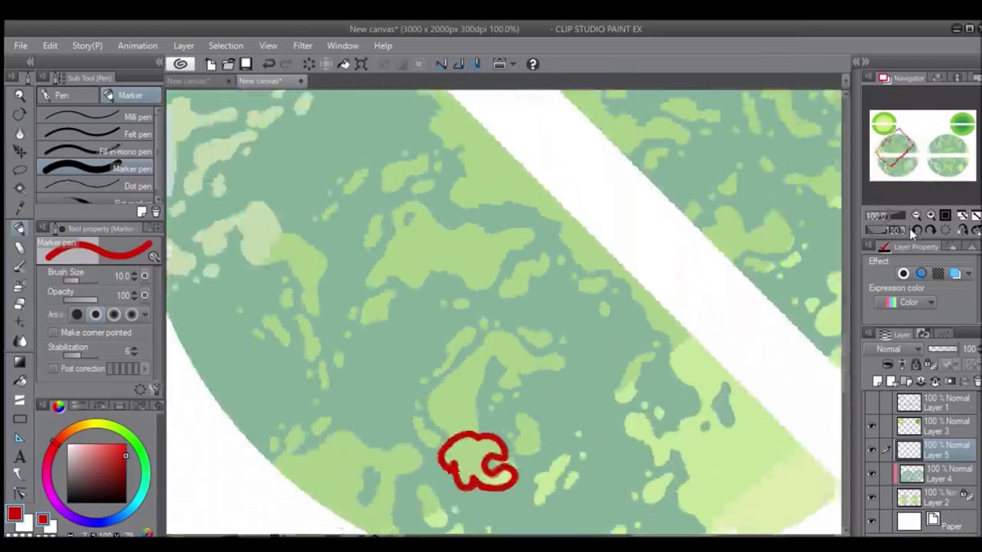
click(944, 230)
click(961, 217)
- Repaint the land of both large globes in a uniform muted light green on Layer 2 with the Turnip pen at size 312.3
click(930, 479)
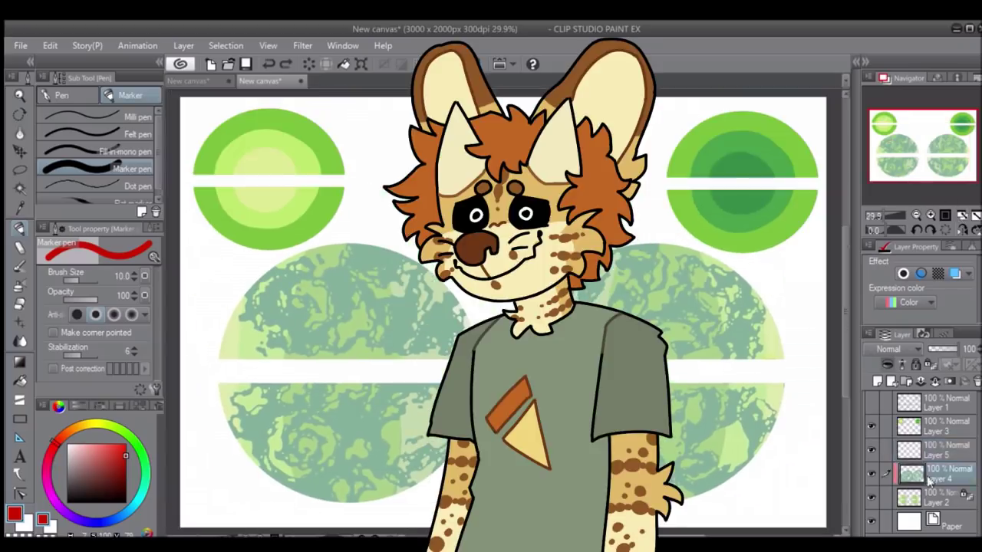
click(930, 499)
click(62, 95)
click(100, 151)
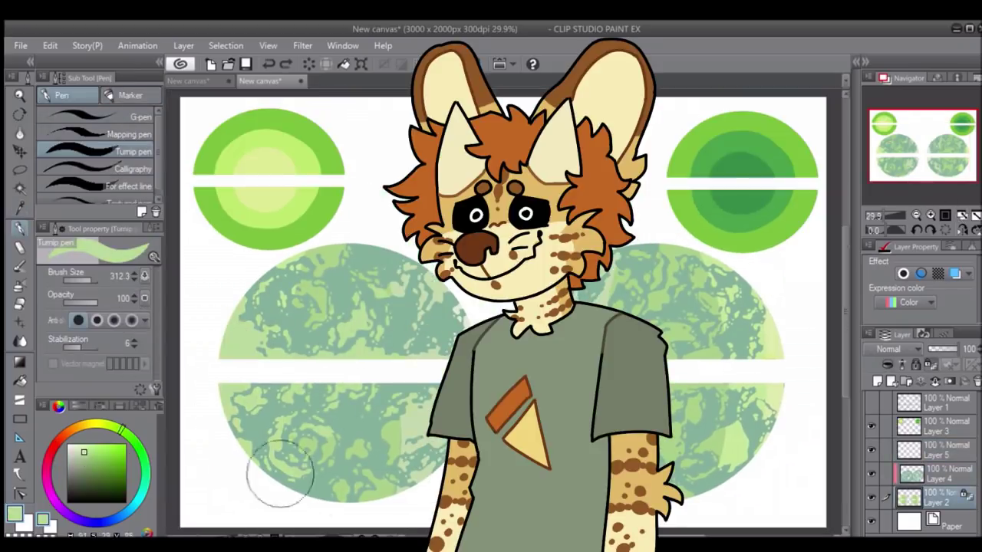
mouse_move(279, 475)
mouse_down()
mouse_move(414, 291)
mouse_move(319, 366)
mouse_move(764, 307)
mouse_move(699, 383)
mouse_up()
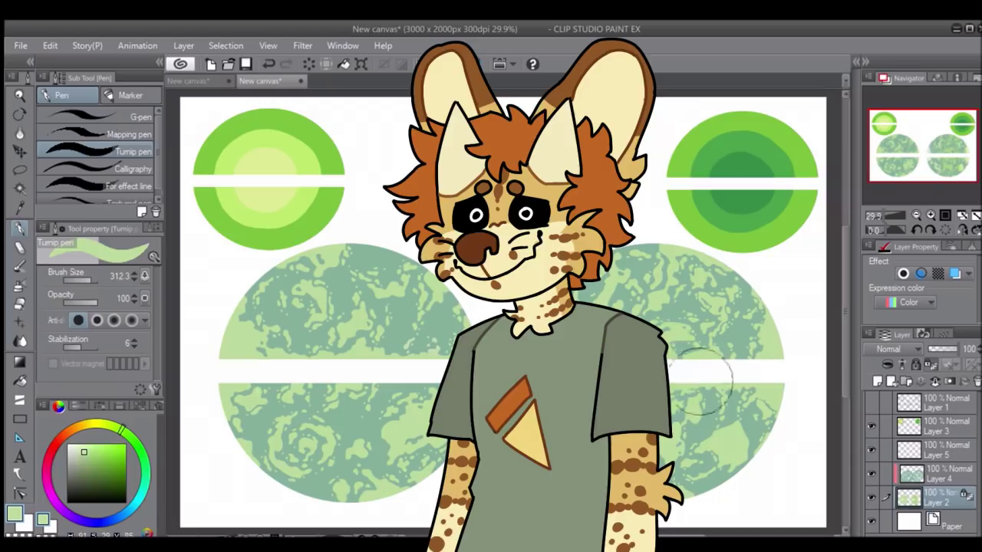
- Shade the land along the outer edges of both large globes with increasingly pale yellow-green bands on Layer 2
scroll(351, 220, up, 1)
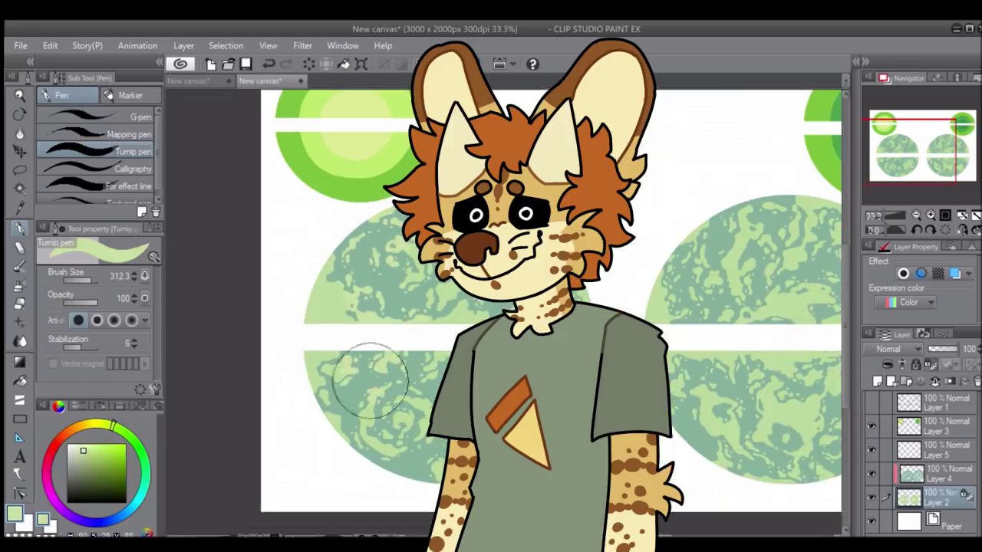
click(81, 448)
click(104, 423)
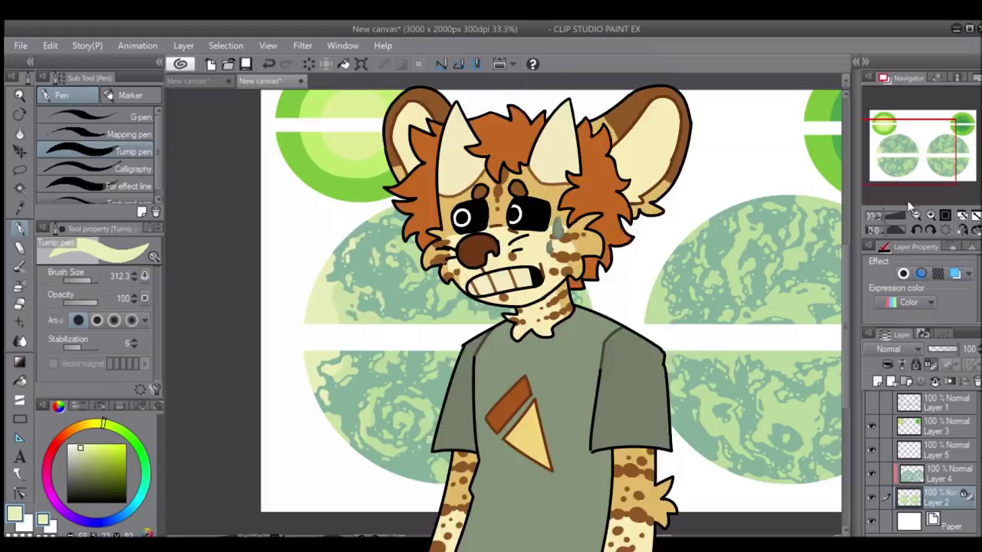
scroll(767, 267, right, 3)
alt+click(802, 337)
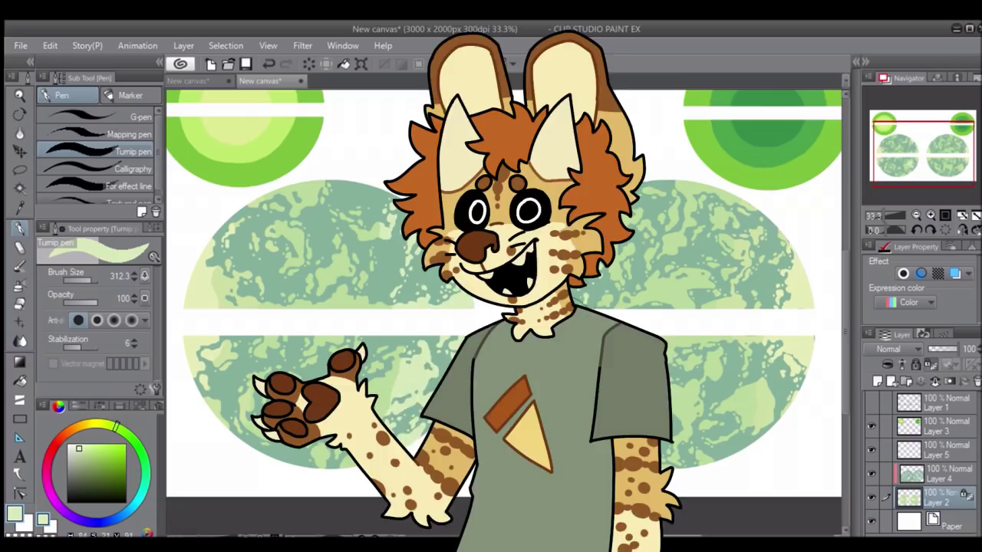
- Shade the land along the facing inner edges of both large globes with pale mint bands on Layer 2
alt+click(469, 300)
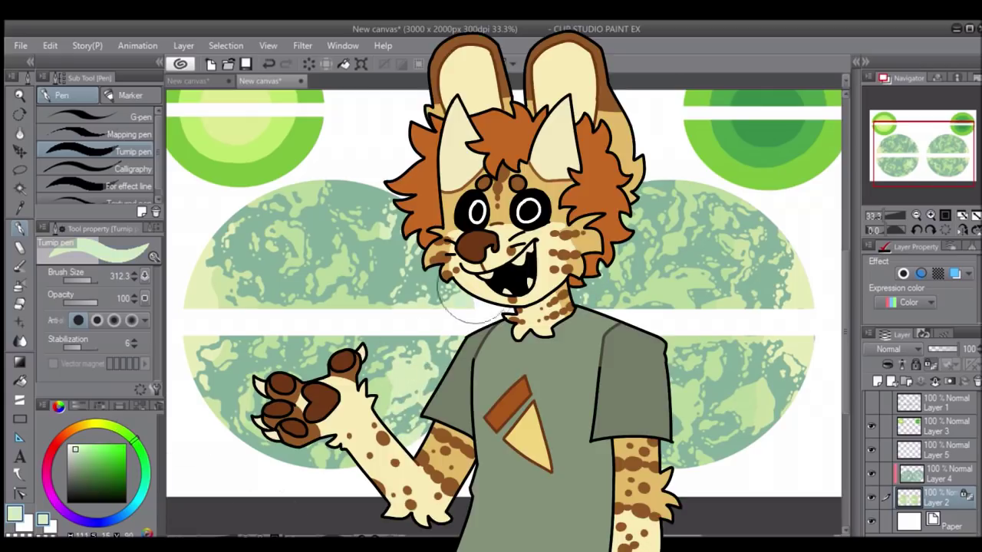
key(i)
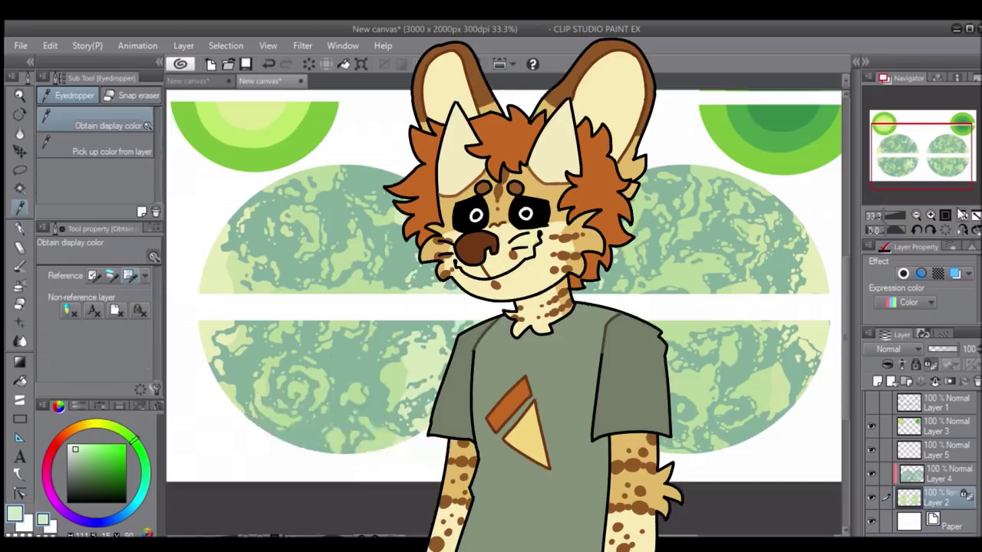
click(946, 218)
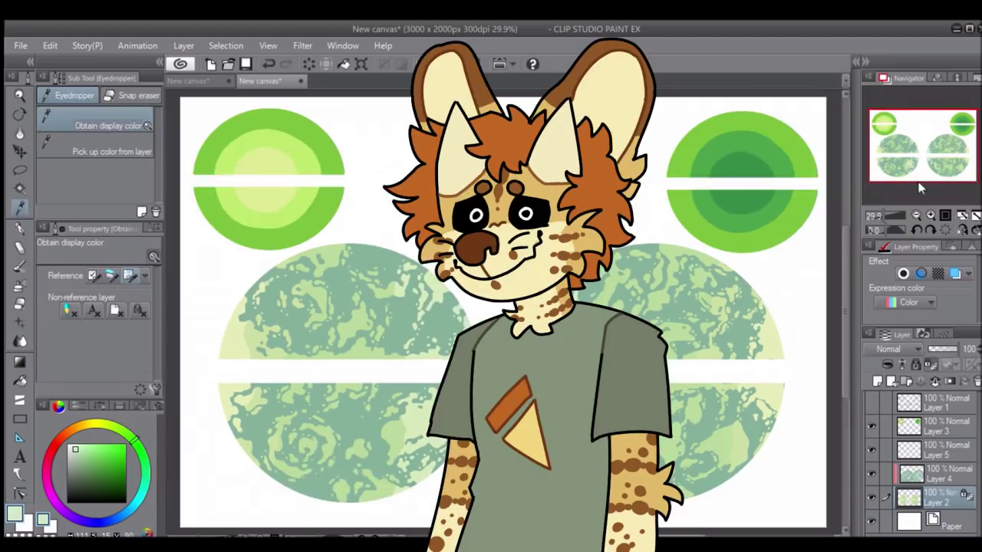
click(936, 426)
click(930, 216)
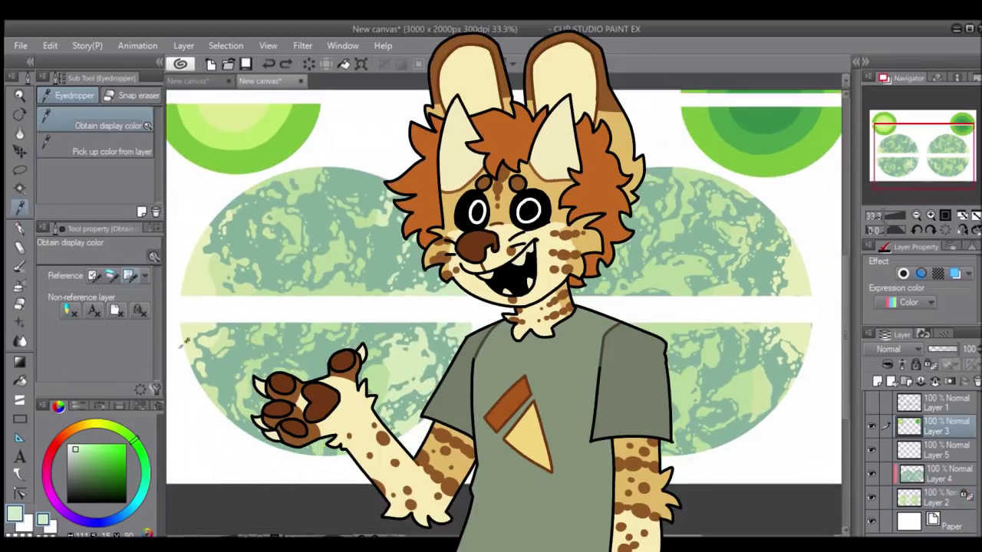
key(p)
click(940, 497)
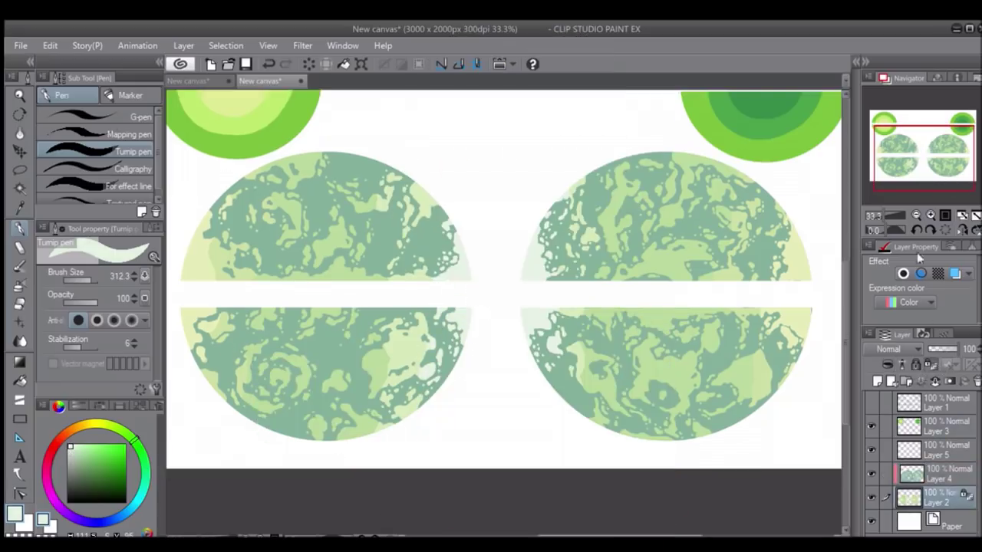
- Lock transparent pixels on Layer 3 and cover the north-western small globe with the light green sampled from the large globe's land
click(936, 426)
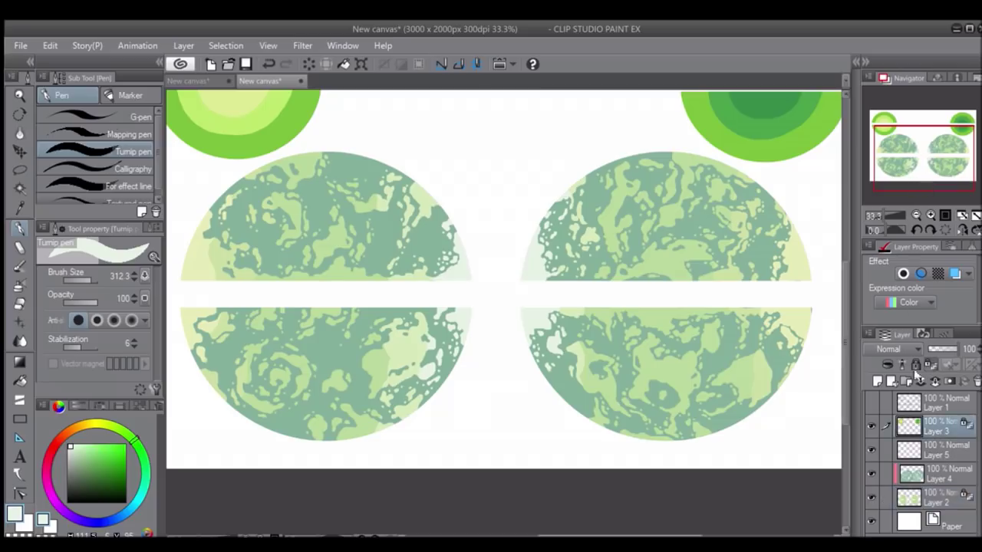
alt+click(215, 253)
drag(184, 95, 336, 207)
drag(445, 168, 335, 208)
scroll(289, 150, up, 1)
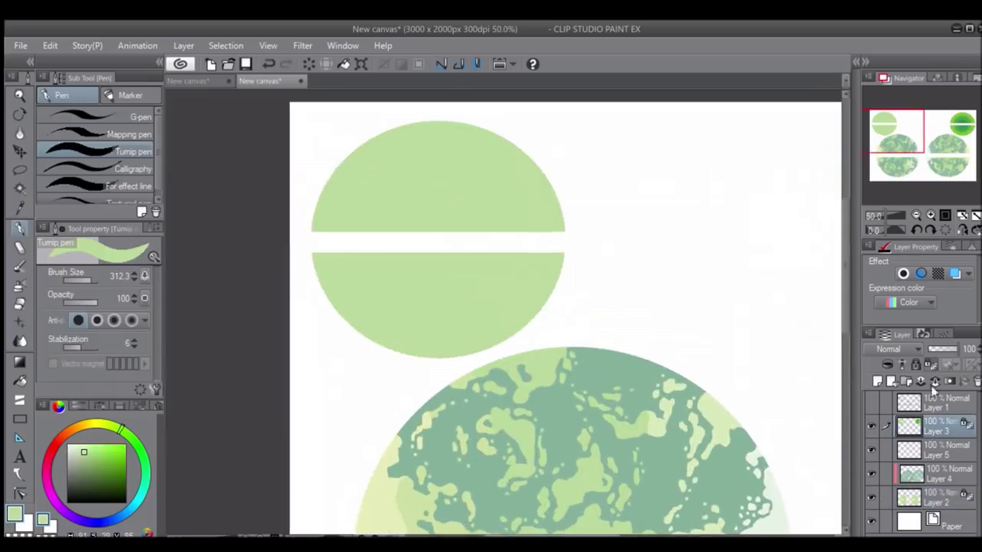
- Add a layer clipped to Layer 3 and cover the north-western small globe with the ocean teal sampled from the large globe
click(877, 381)
alt+click(506, 399)
drag(353, 307, 529, 191)
key(ctrl+z)
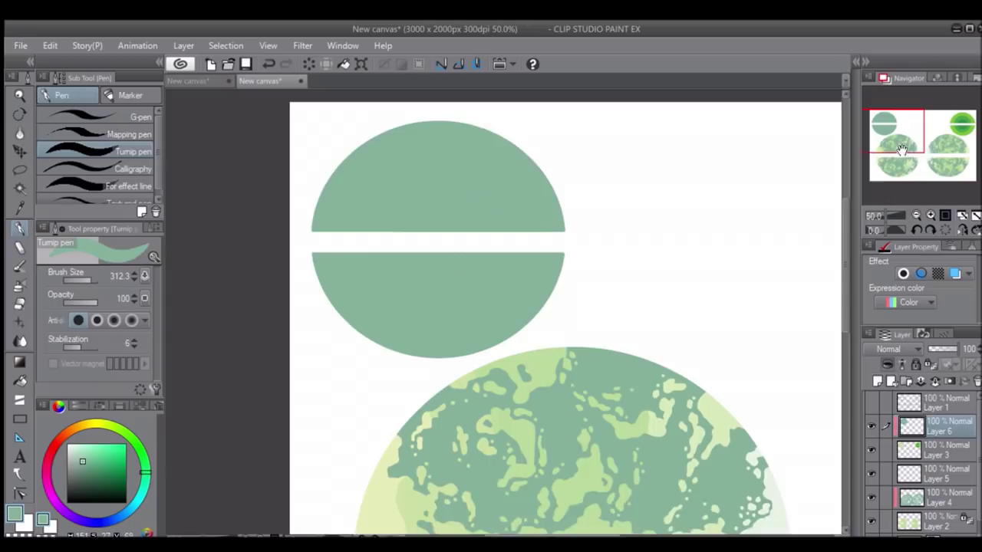
- Trace wavy coastlines in the small globe's upper hemisphere by erasing the ocean on Layer 6 with the Marker pen in transparent colour
scroll(568, 307, down, 3)
click(130, 96)
scroll(463, 138, up, 3)
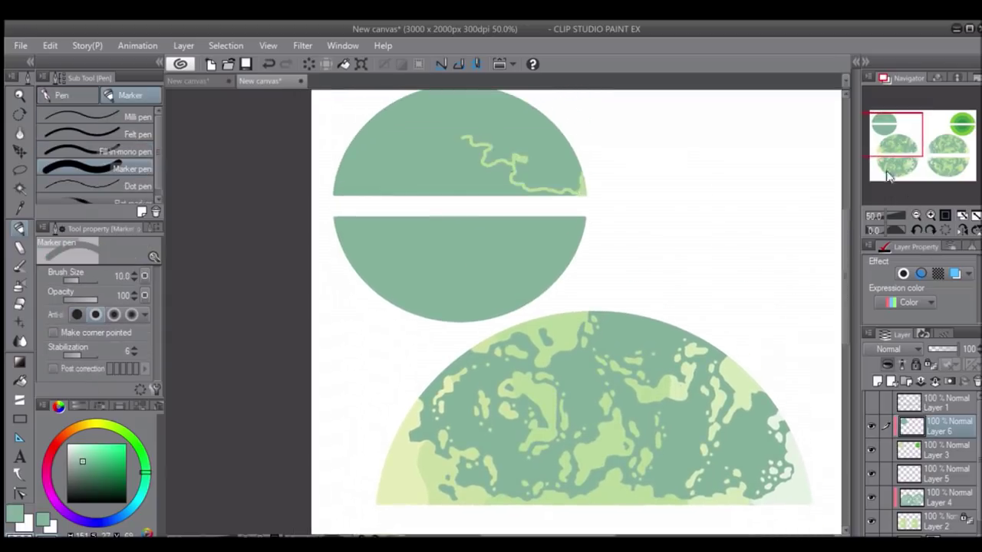
drag(887, 177, 898, 144)
scroll(675, 194, down, 4)
scroll(511, 137, up, 2)
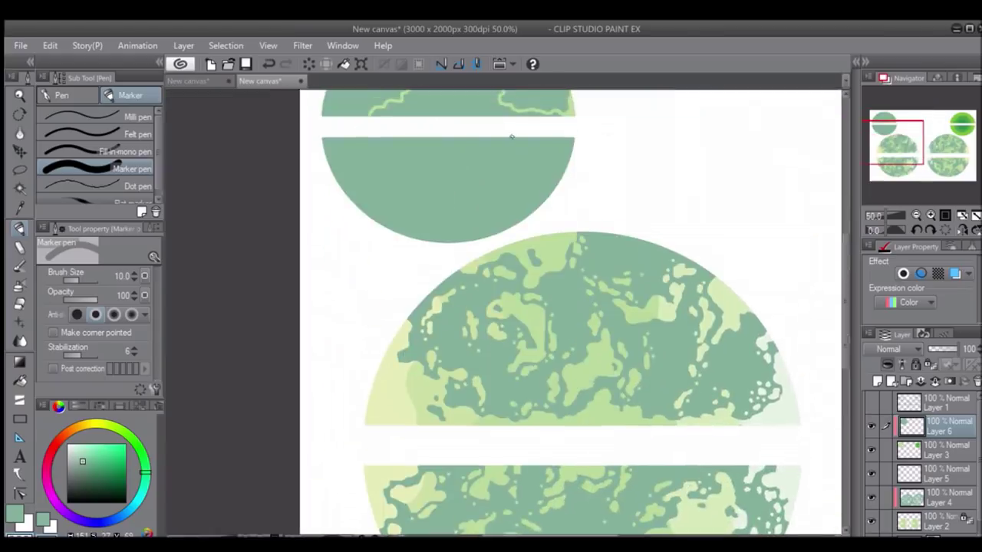